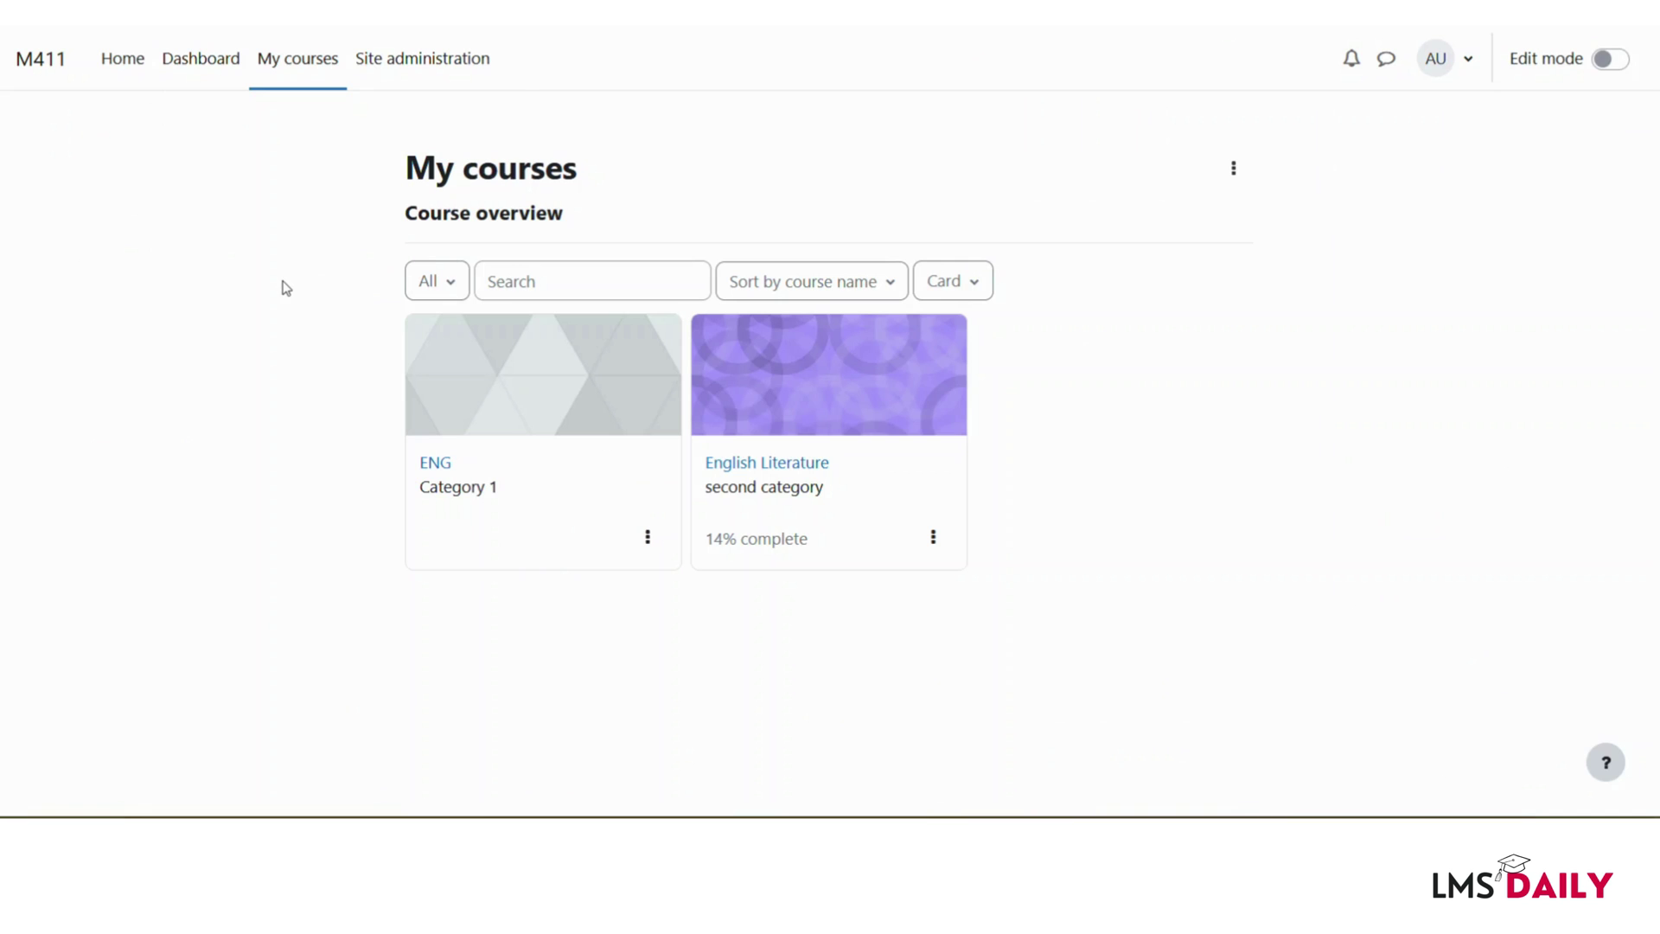
Step: Open Site administration's Manage enrol plugins page and confirm Auto Enrol is enabled
click(439, 65)
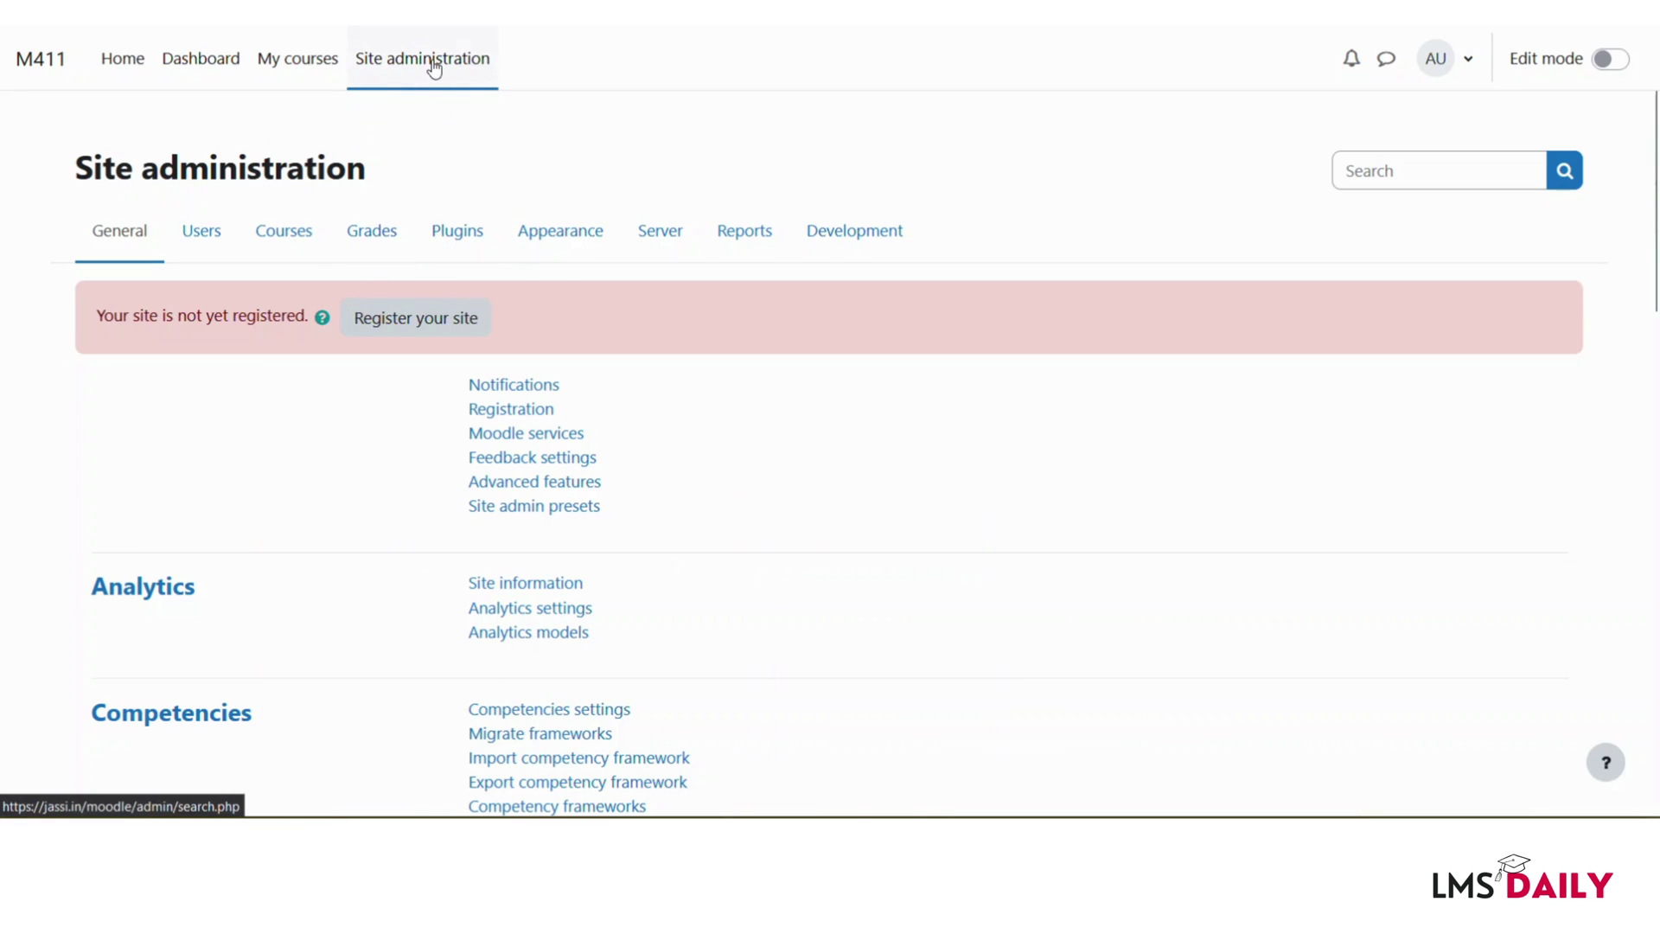
click(465, 246)
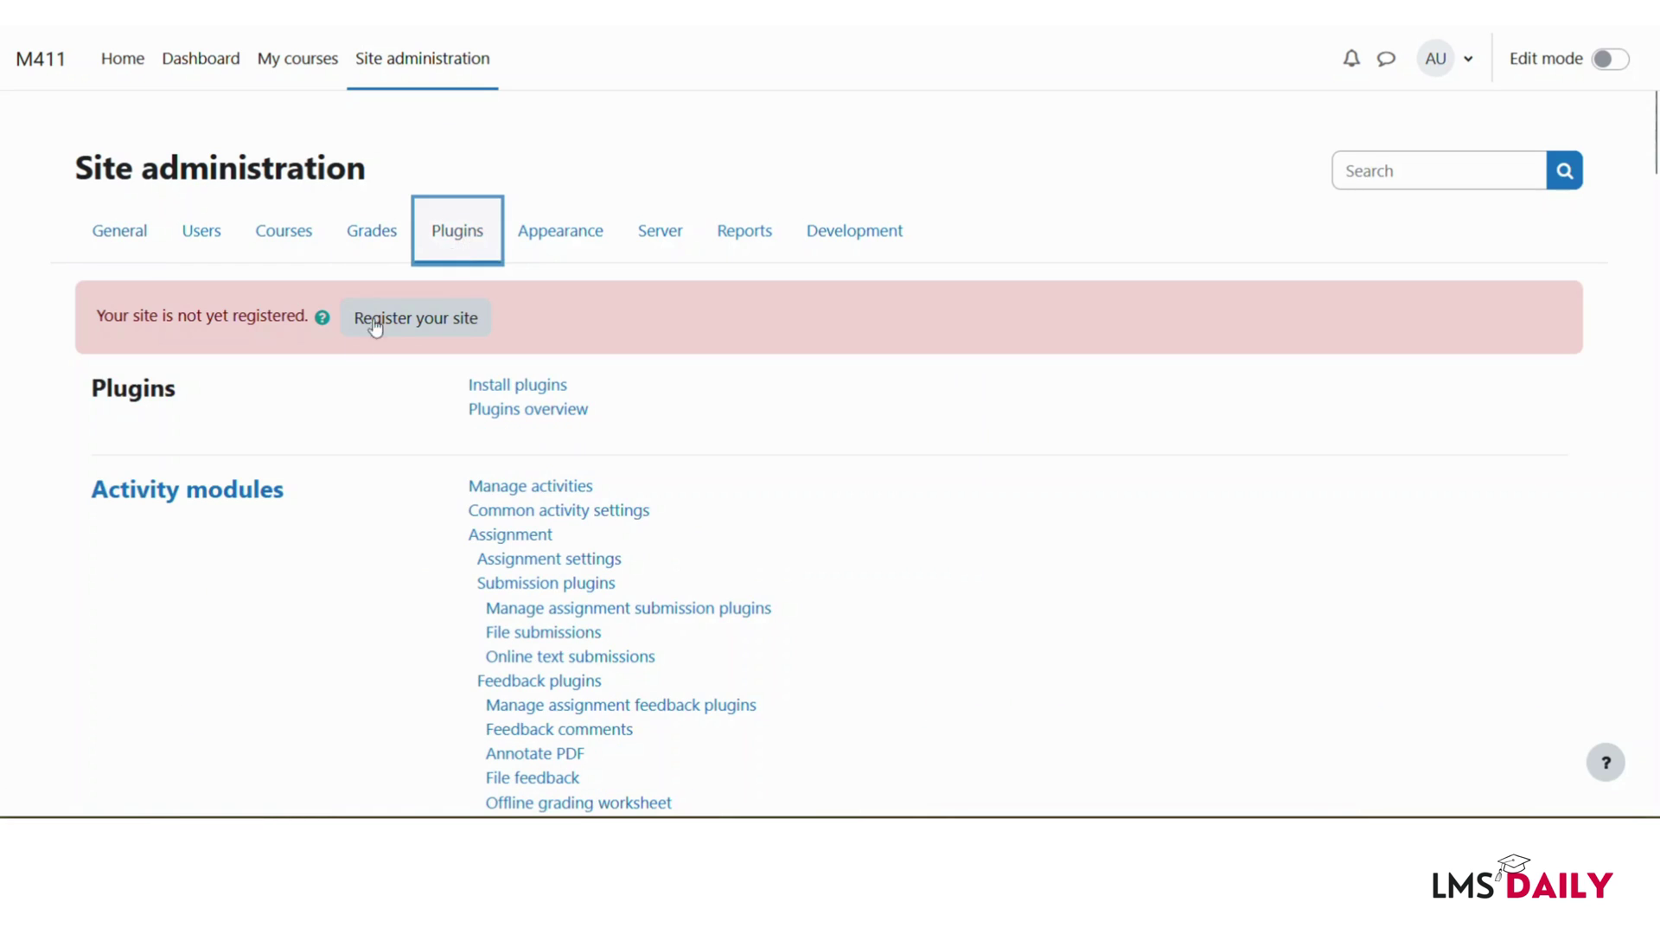
scroll(308, 456, down, 20)
scroll(308, 455, down, 10)
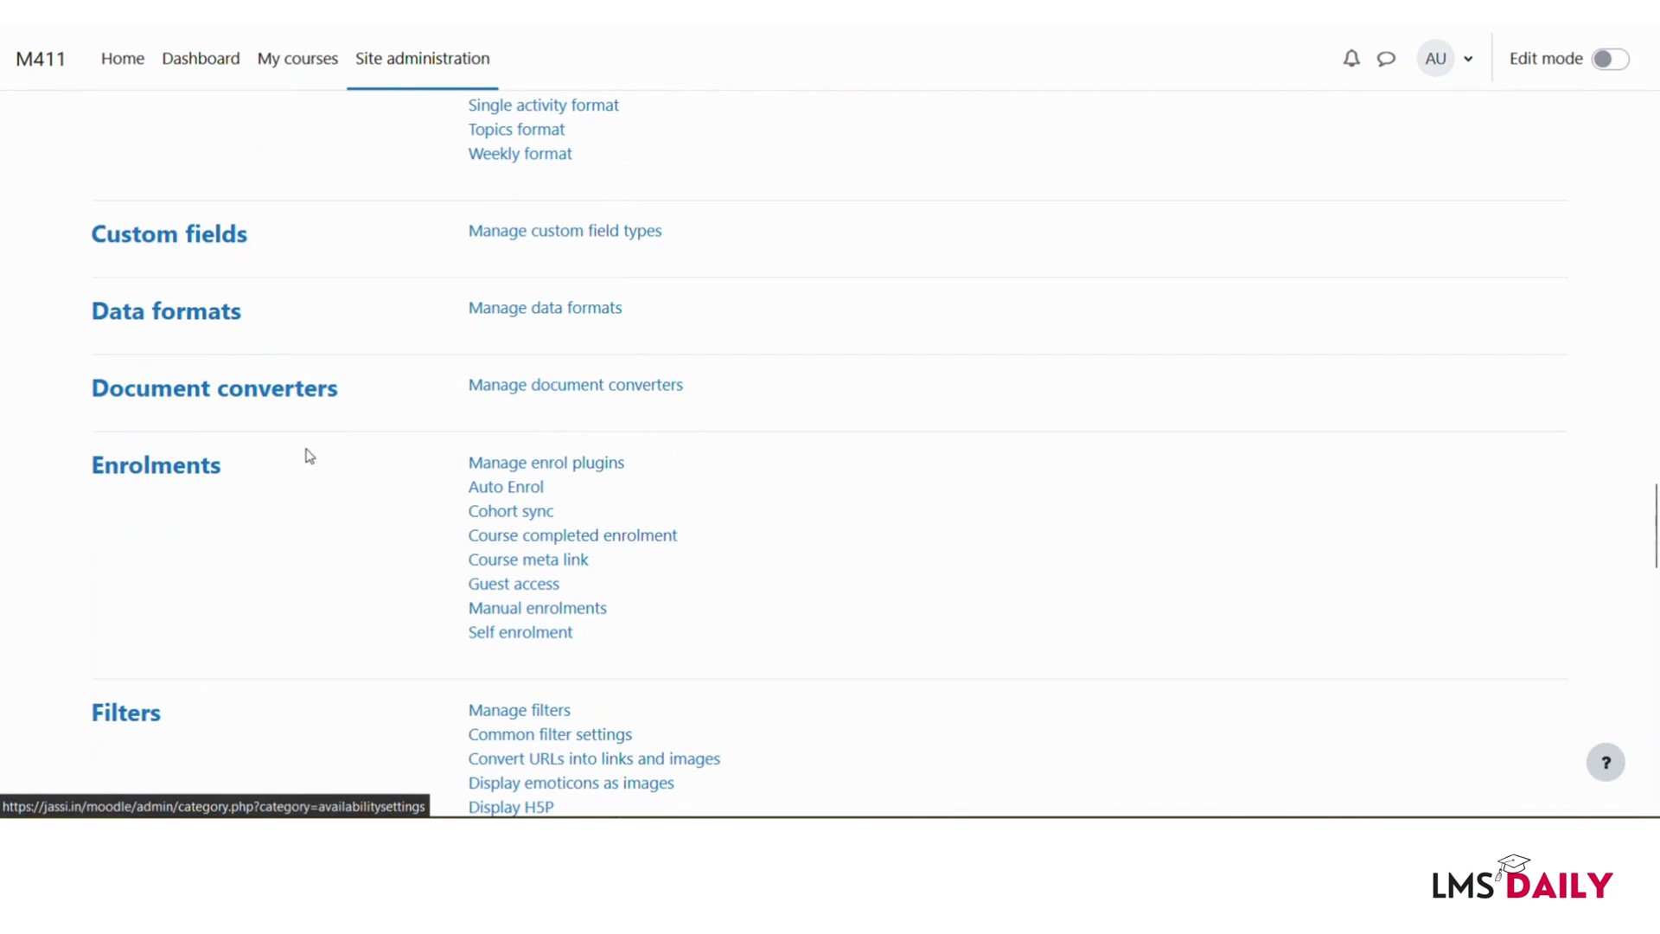
click(497, 471)
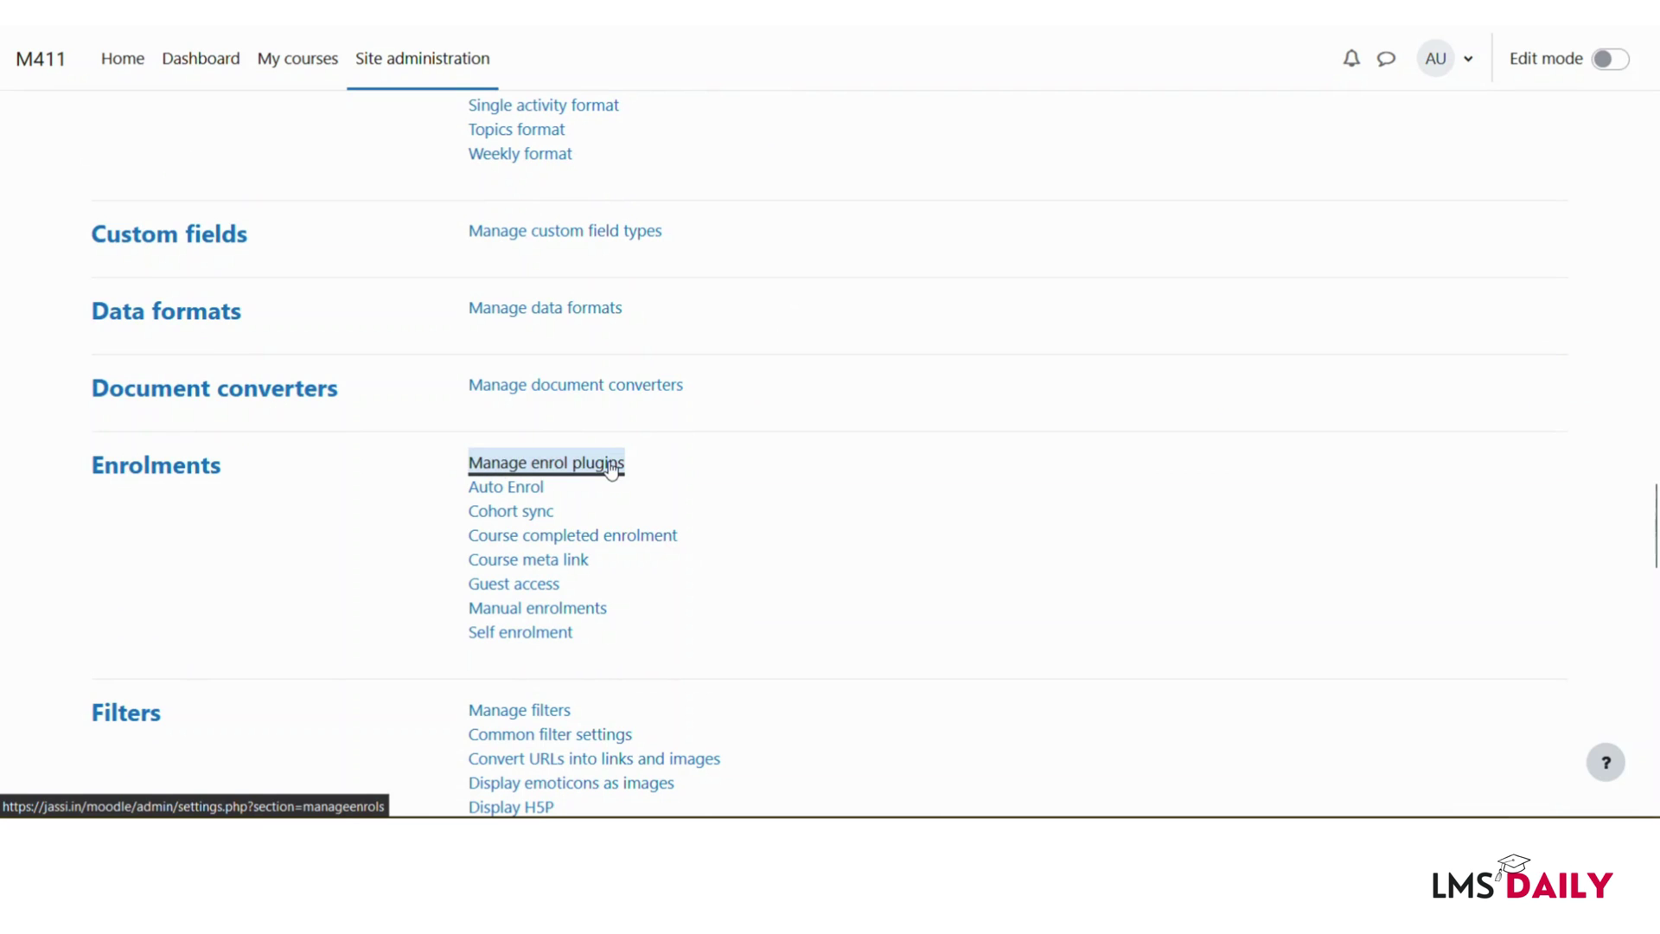
scroll(449, 434, down, 5)
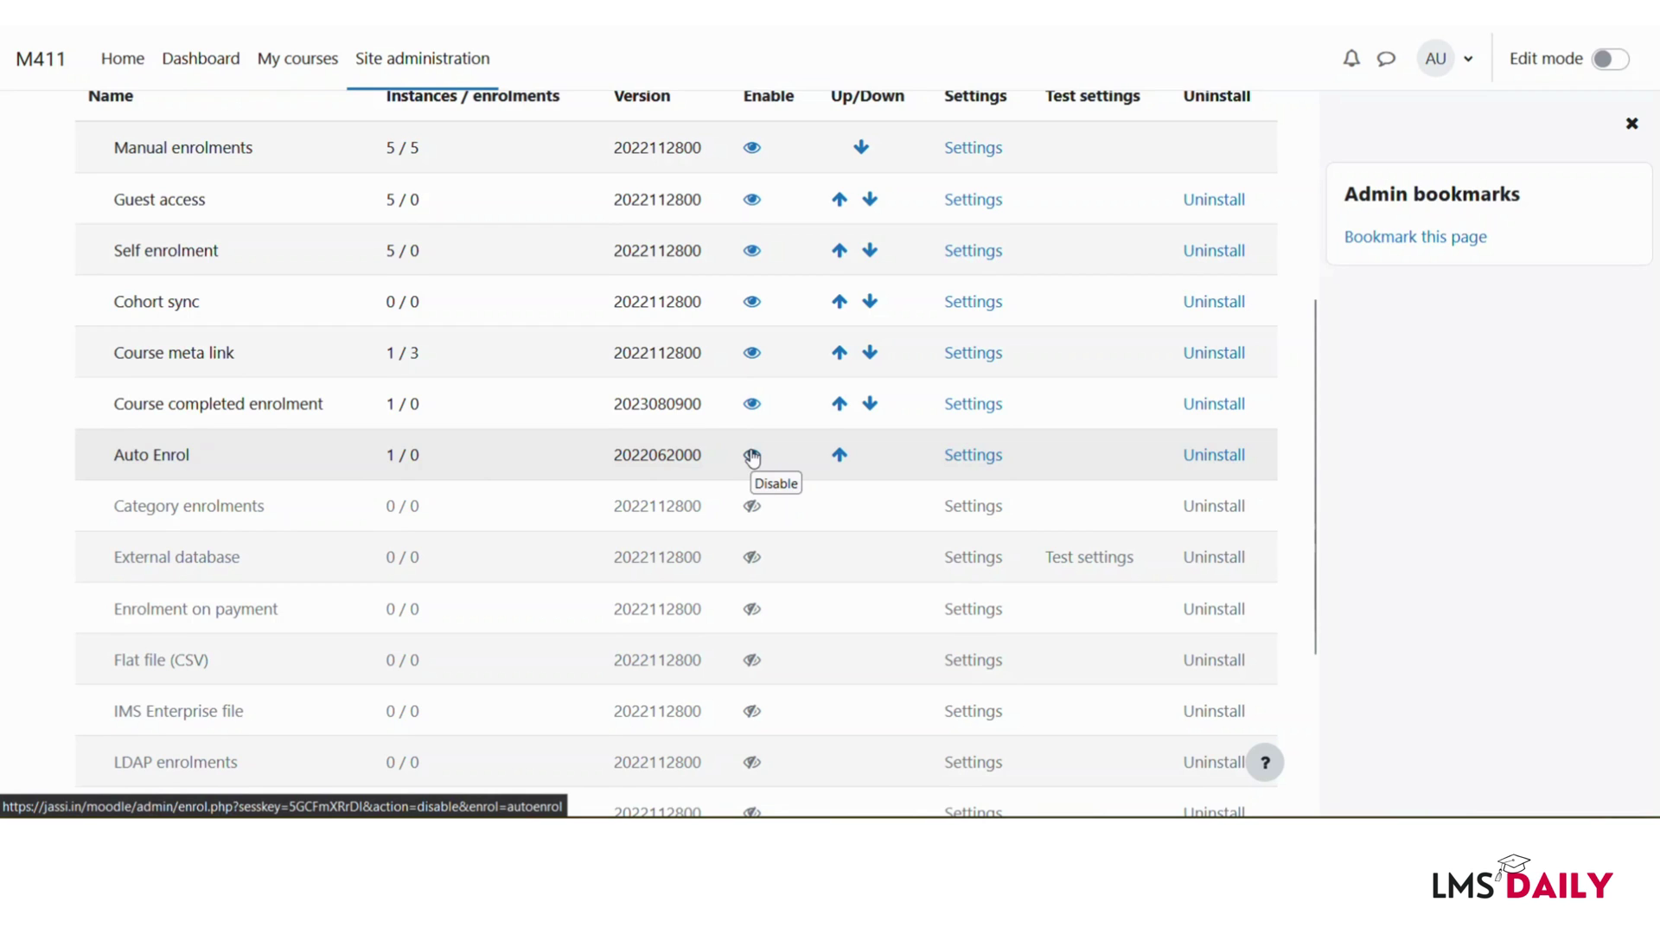
scroll(515, 490, down, 3)
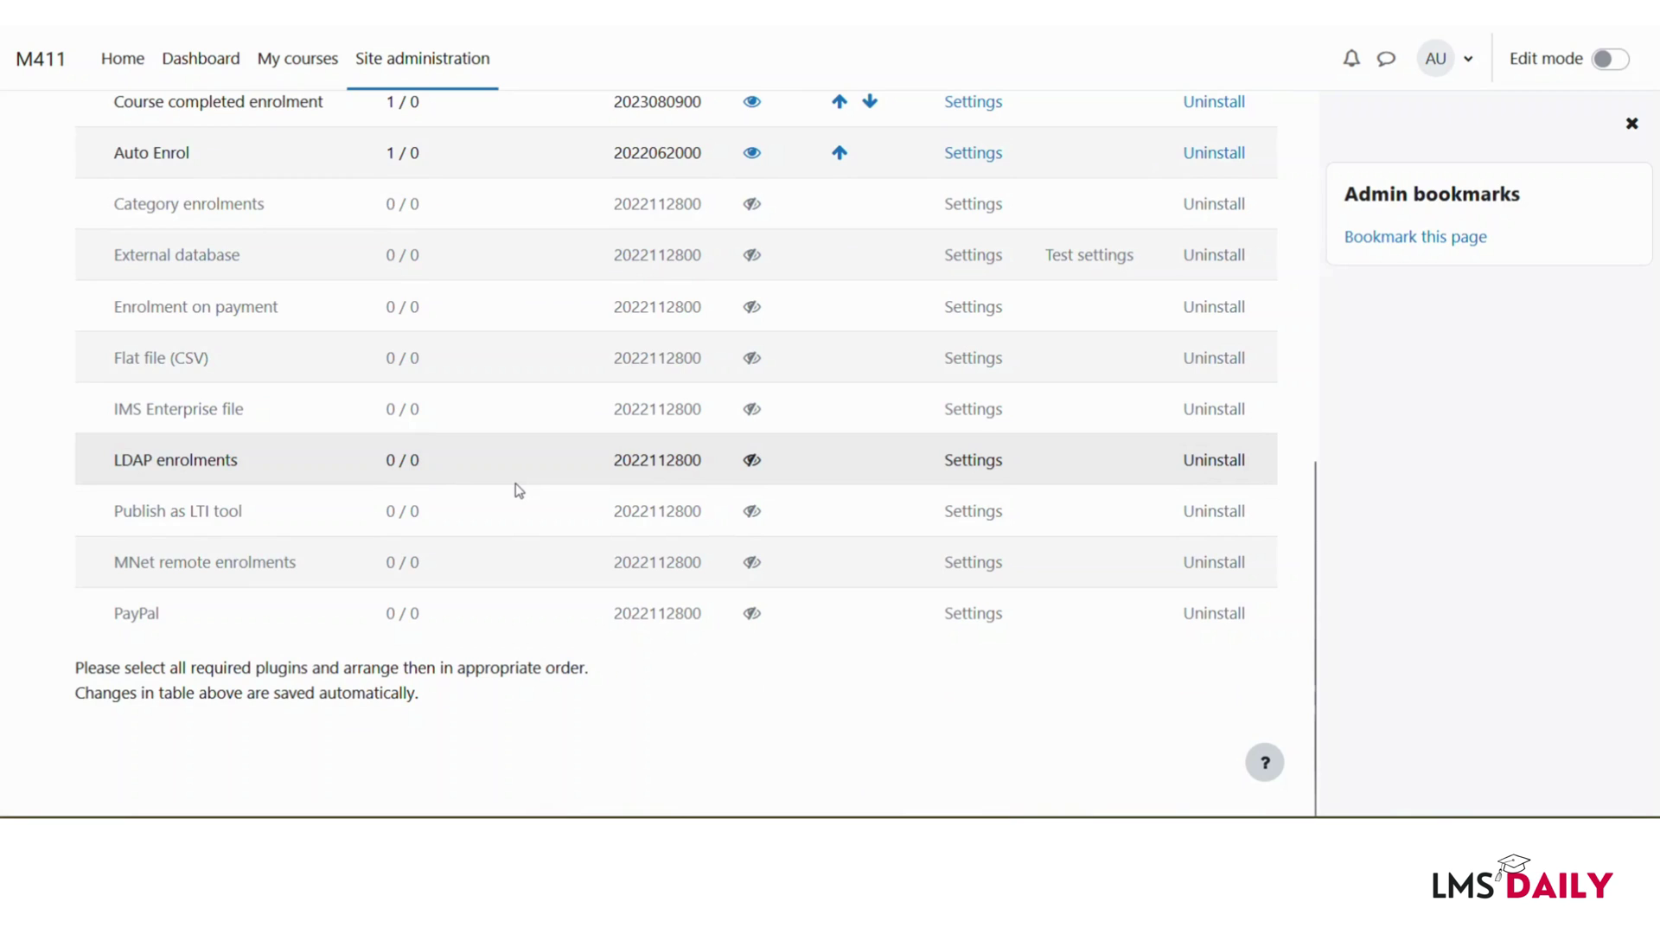
scroll(518, 491, up, 4)
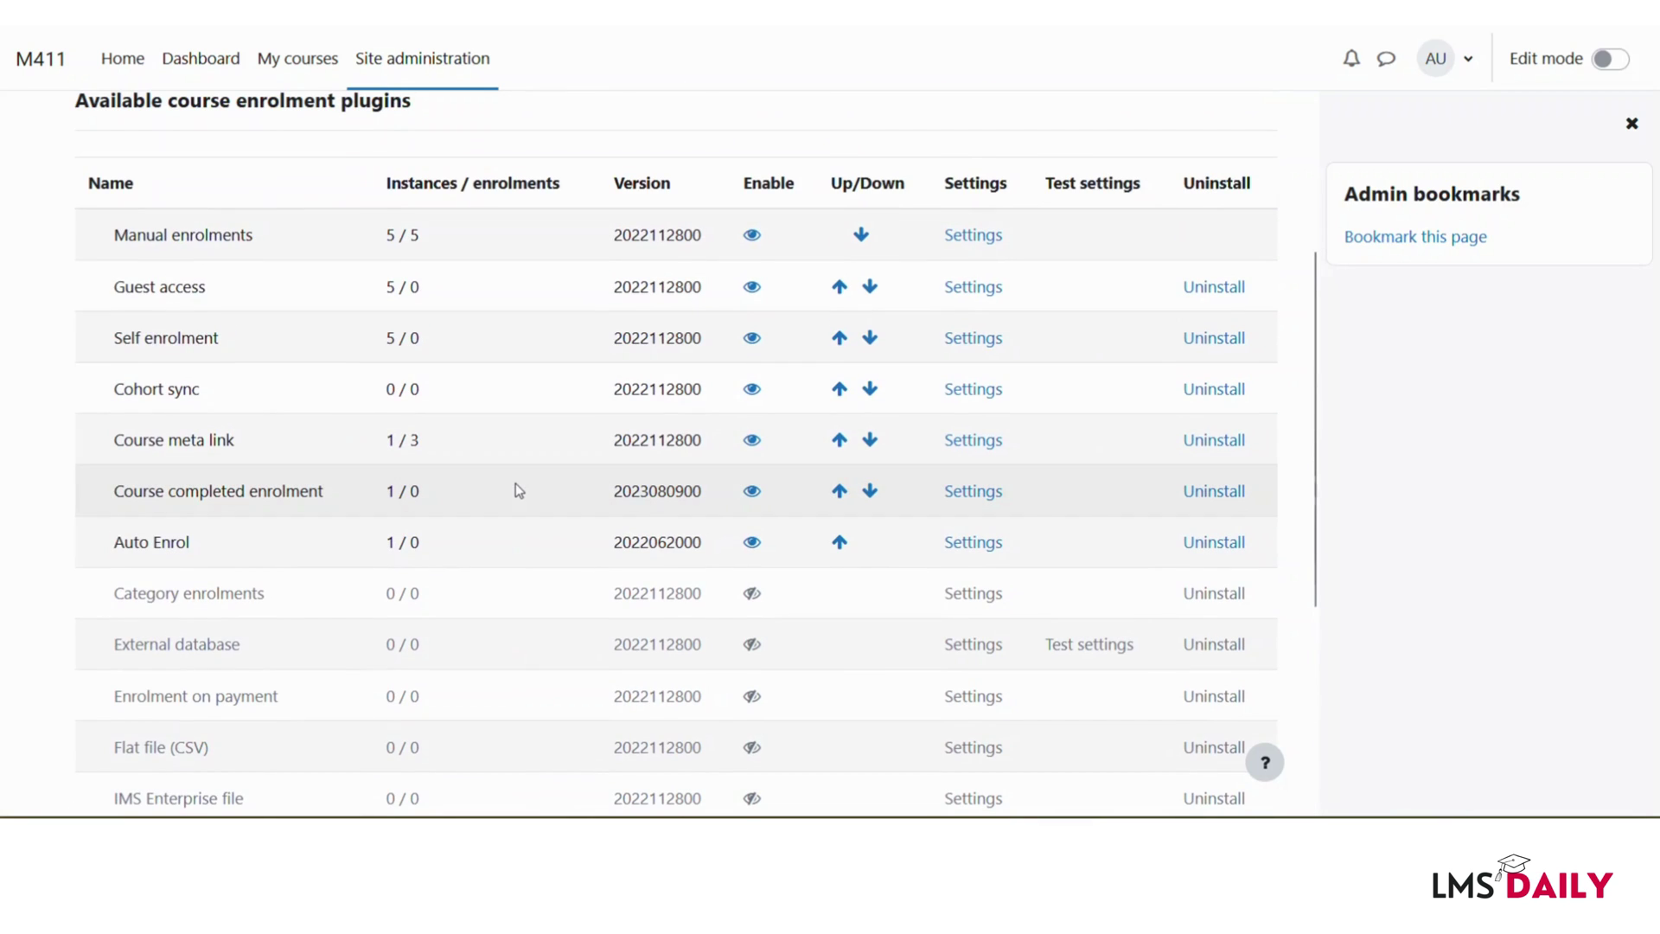
Step: Go to English Literature's Participants, switch to Enrolment methods, and expand the Add method list
click(294, 61)
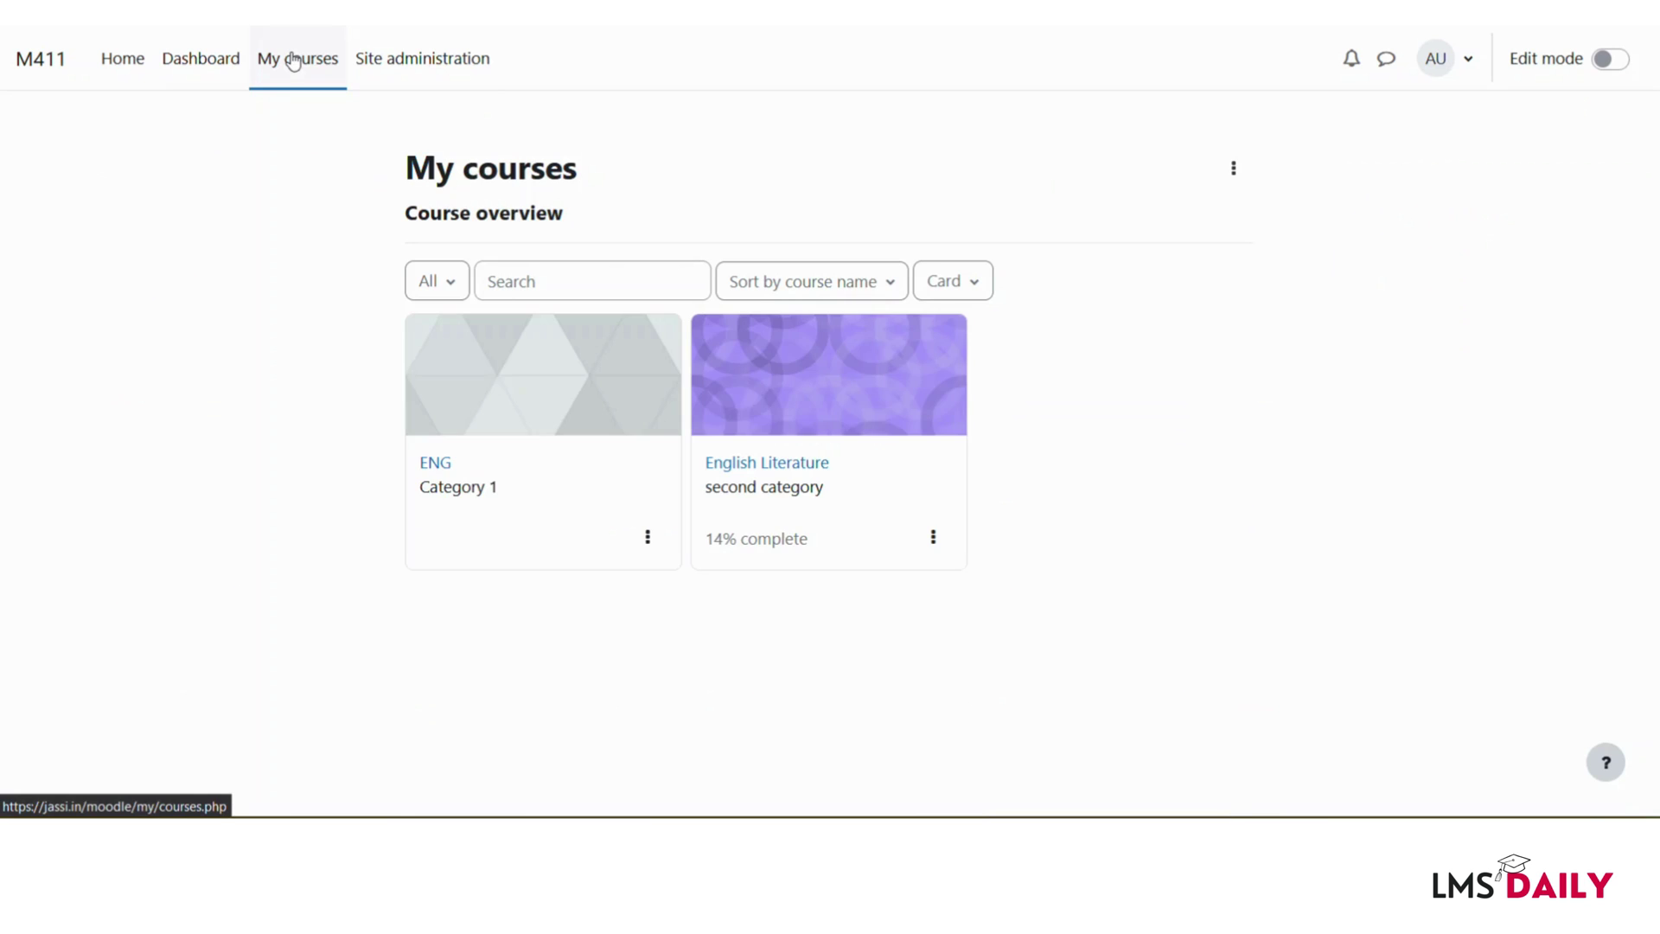
click(823, 400)
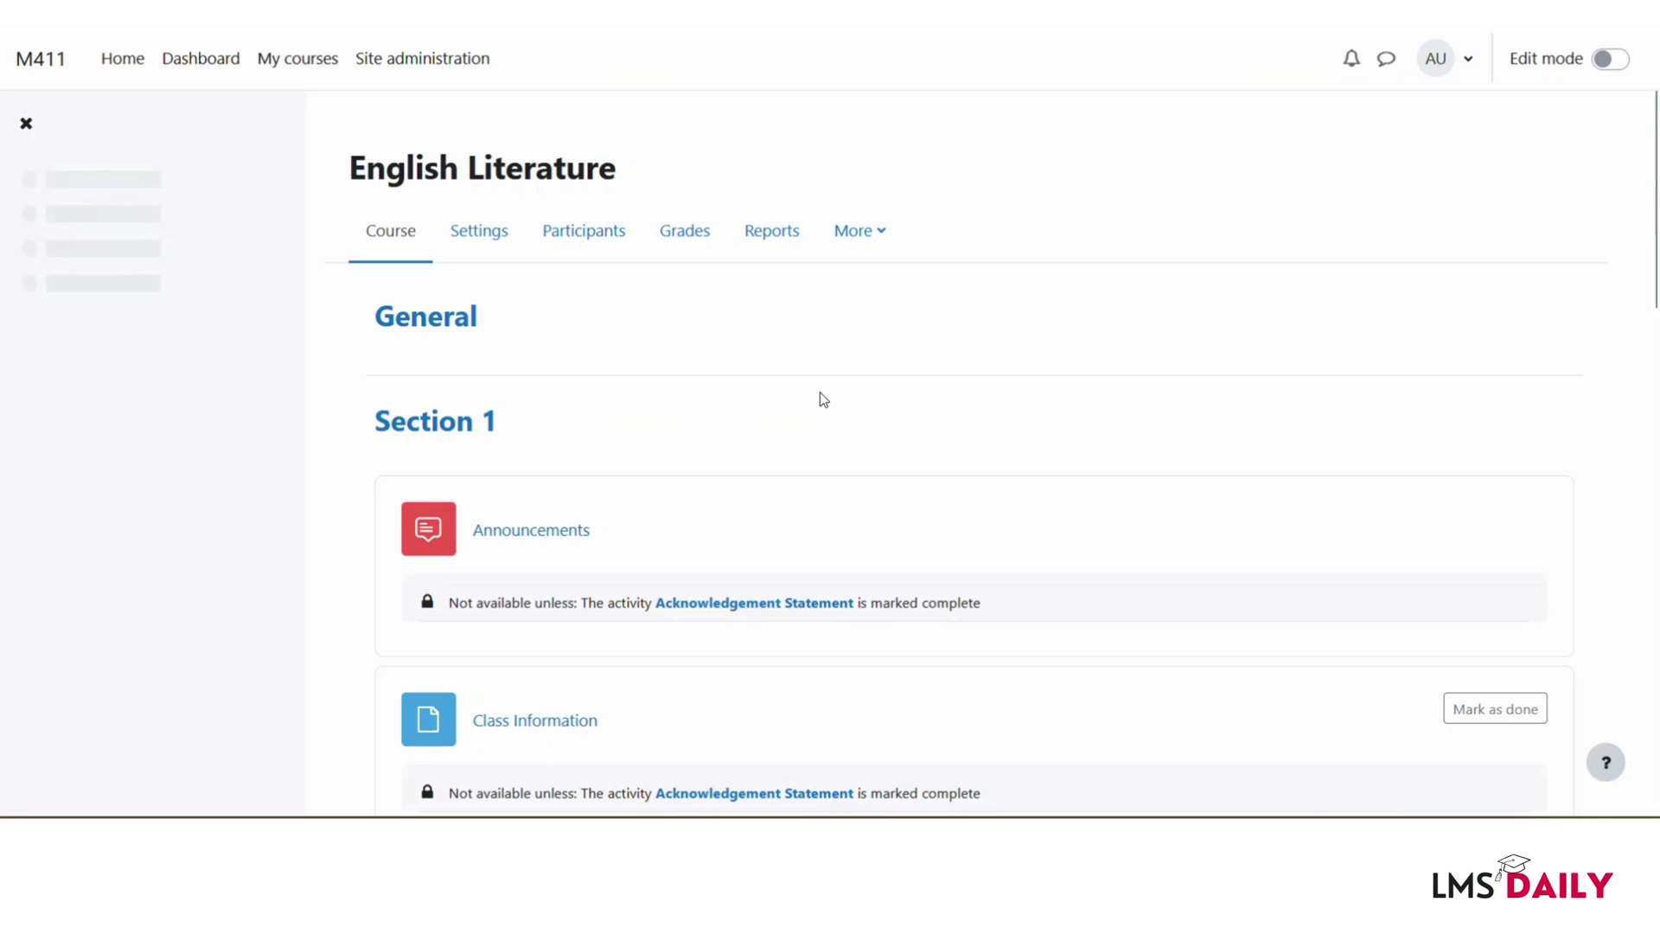
click(589, 241)
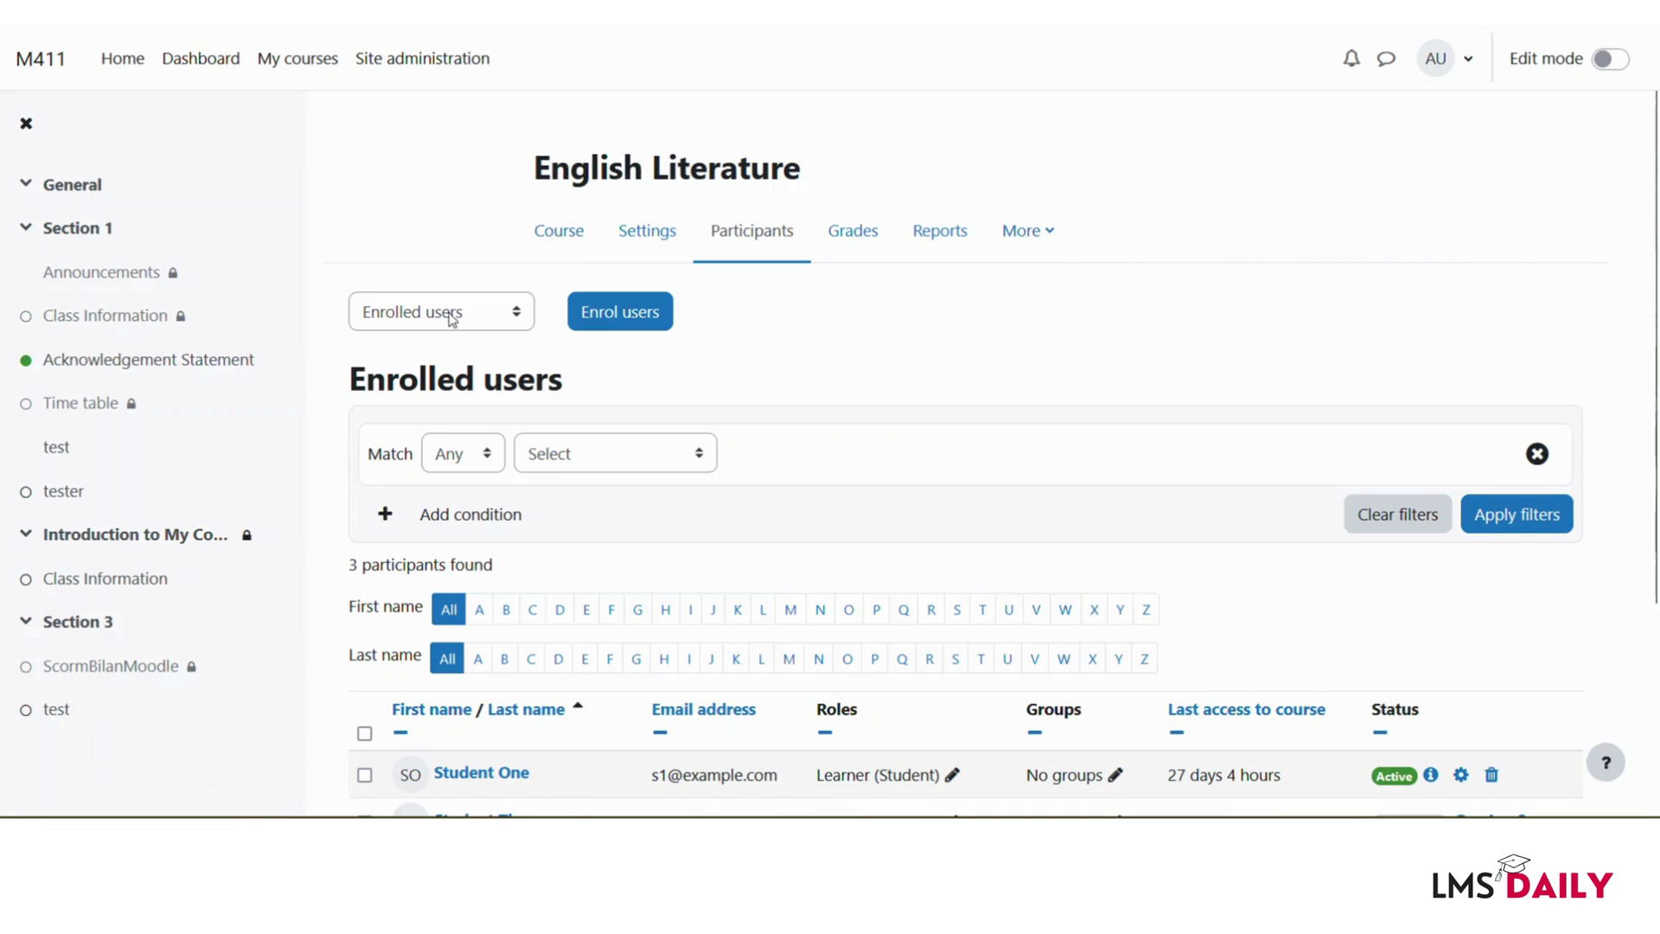
click(498, 322)
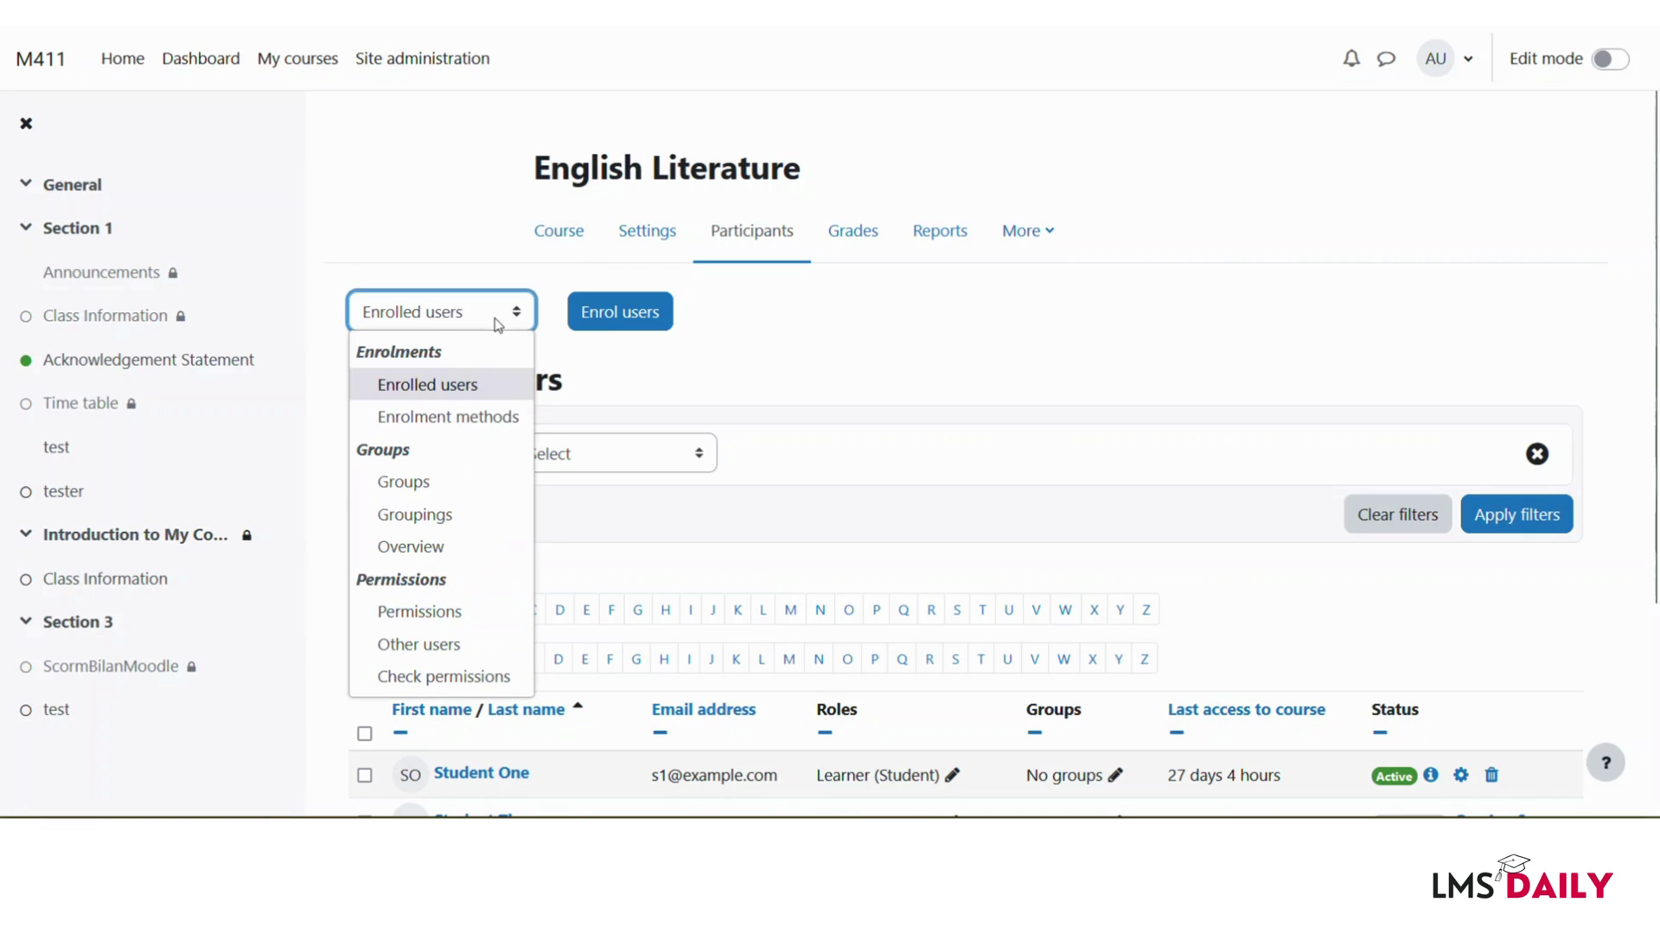
click(440, 417)
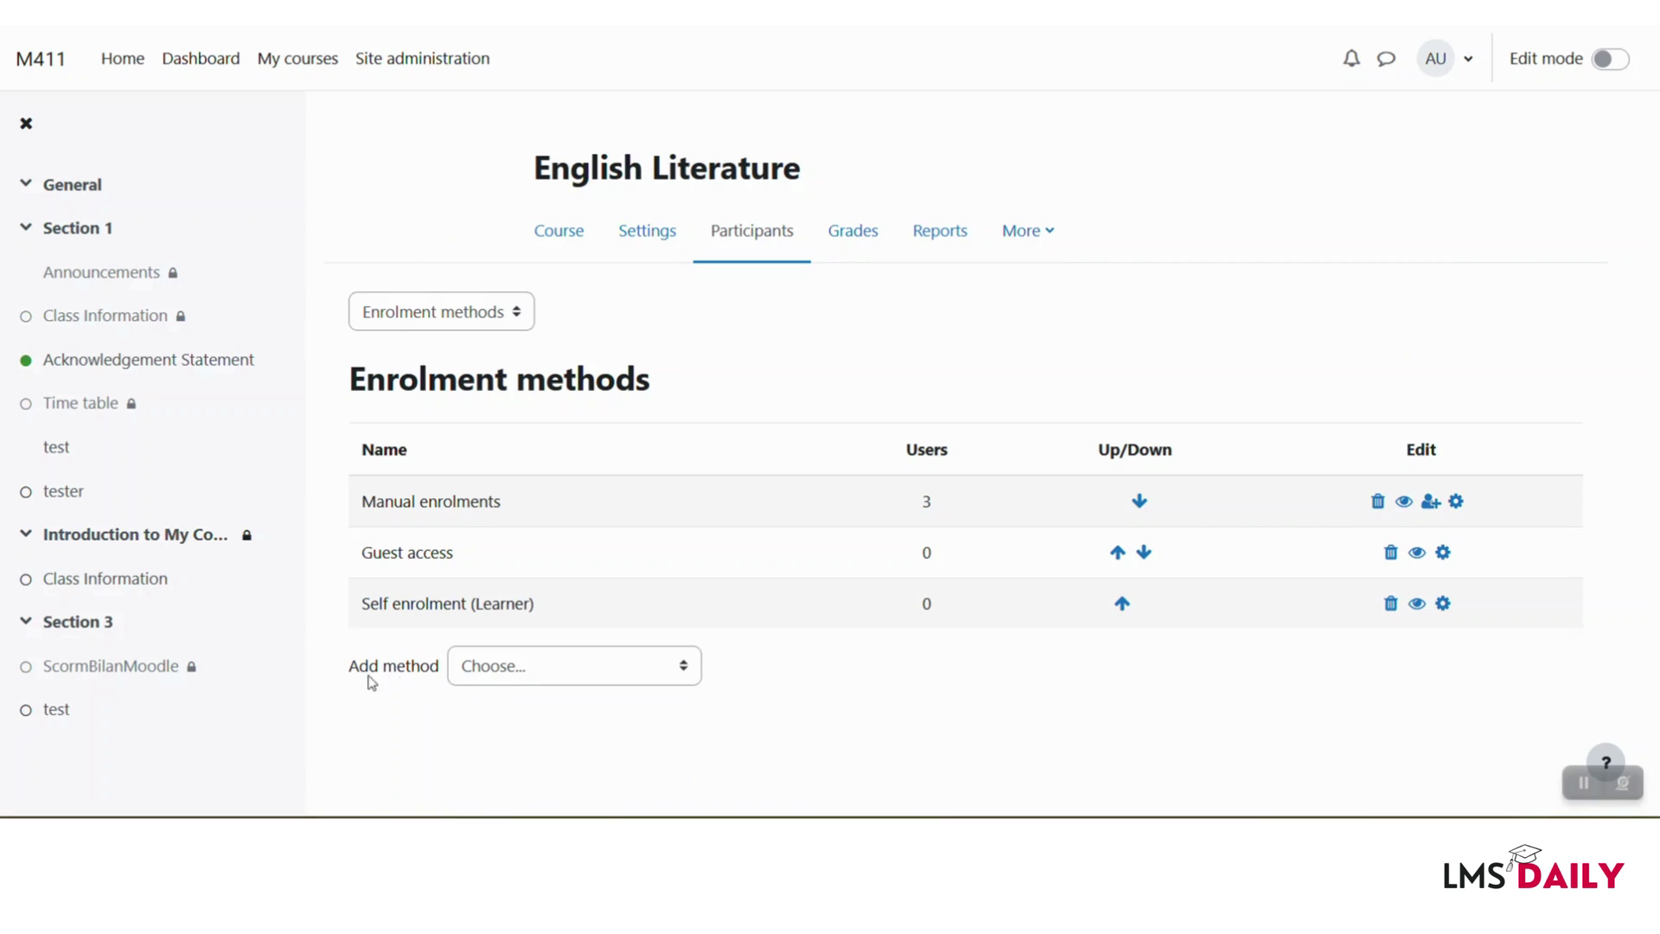
click(469, 673)
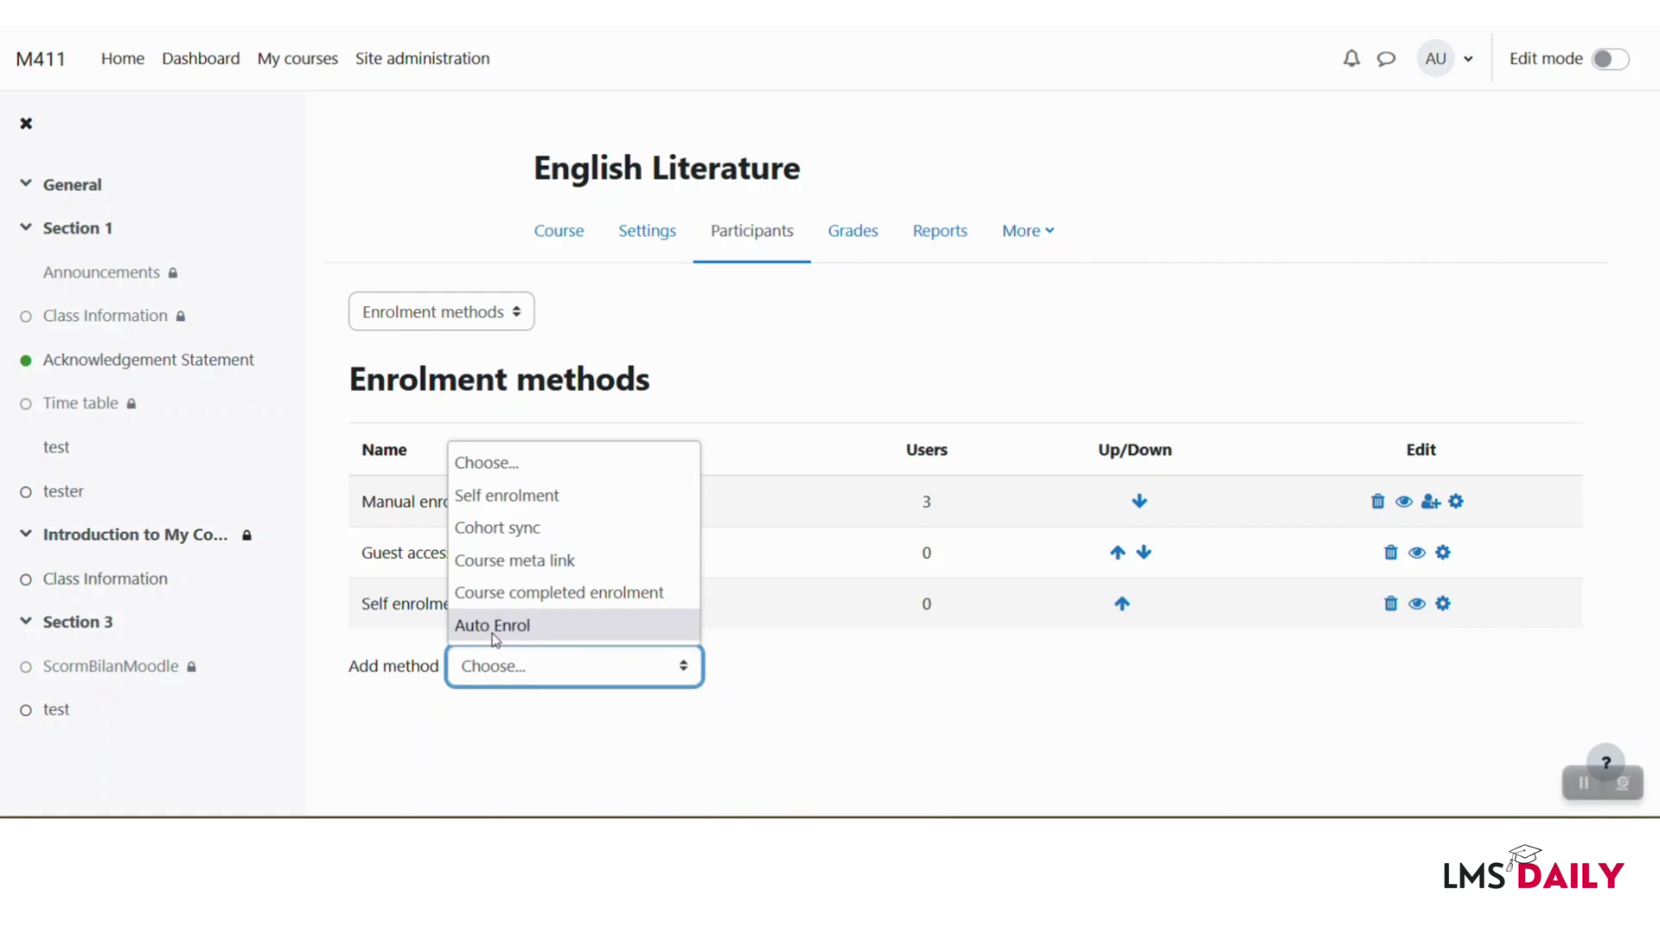
Step: Add an Auto Enrol method to English Literature, keeping new enrolments allowed
click(537, 626)
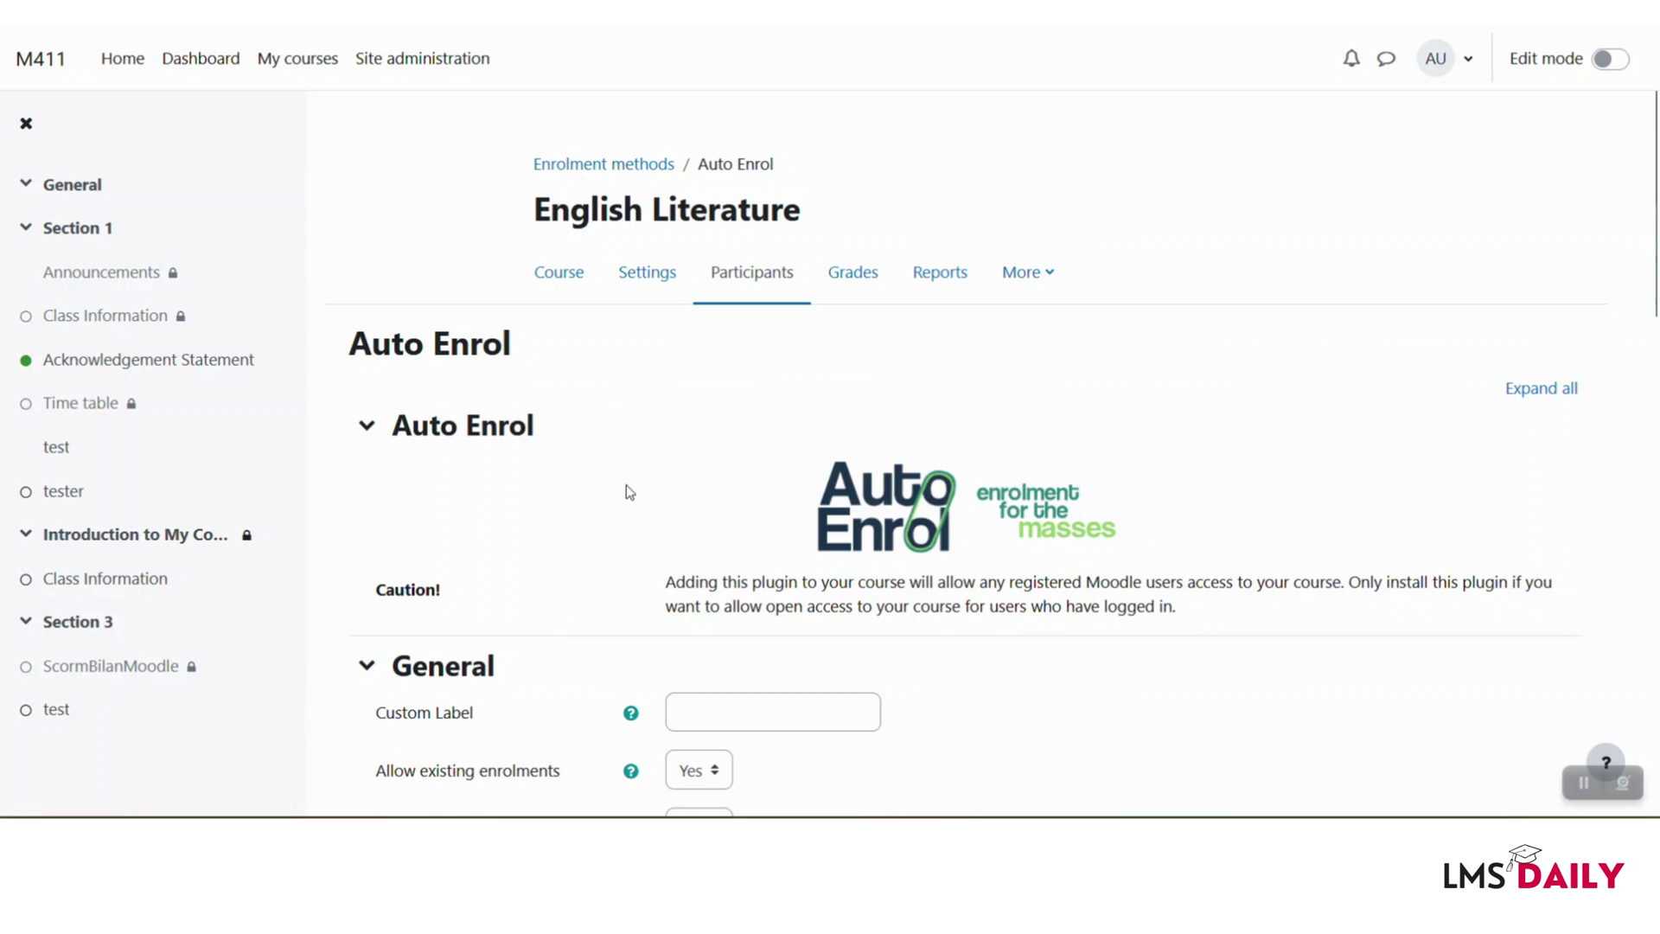
scroll(626, 485, down, 4)
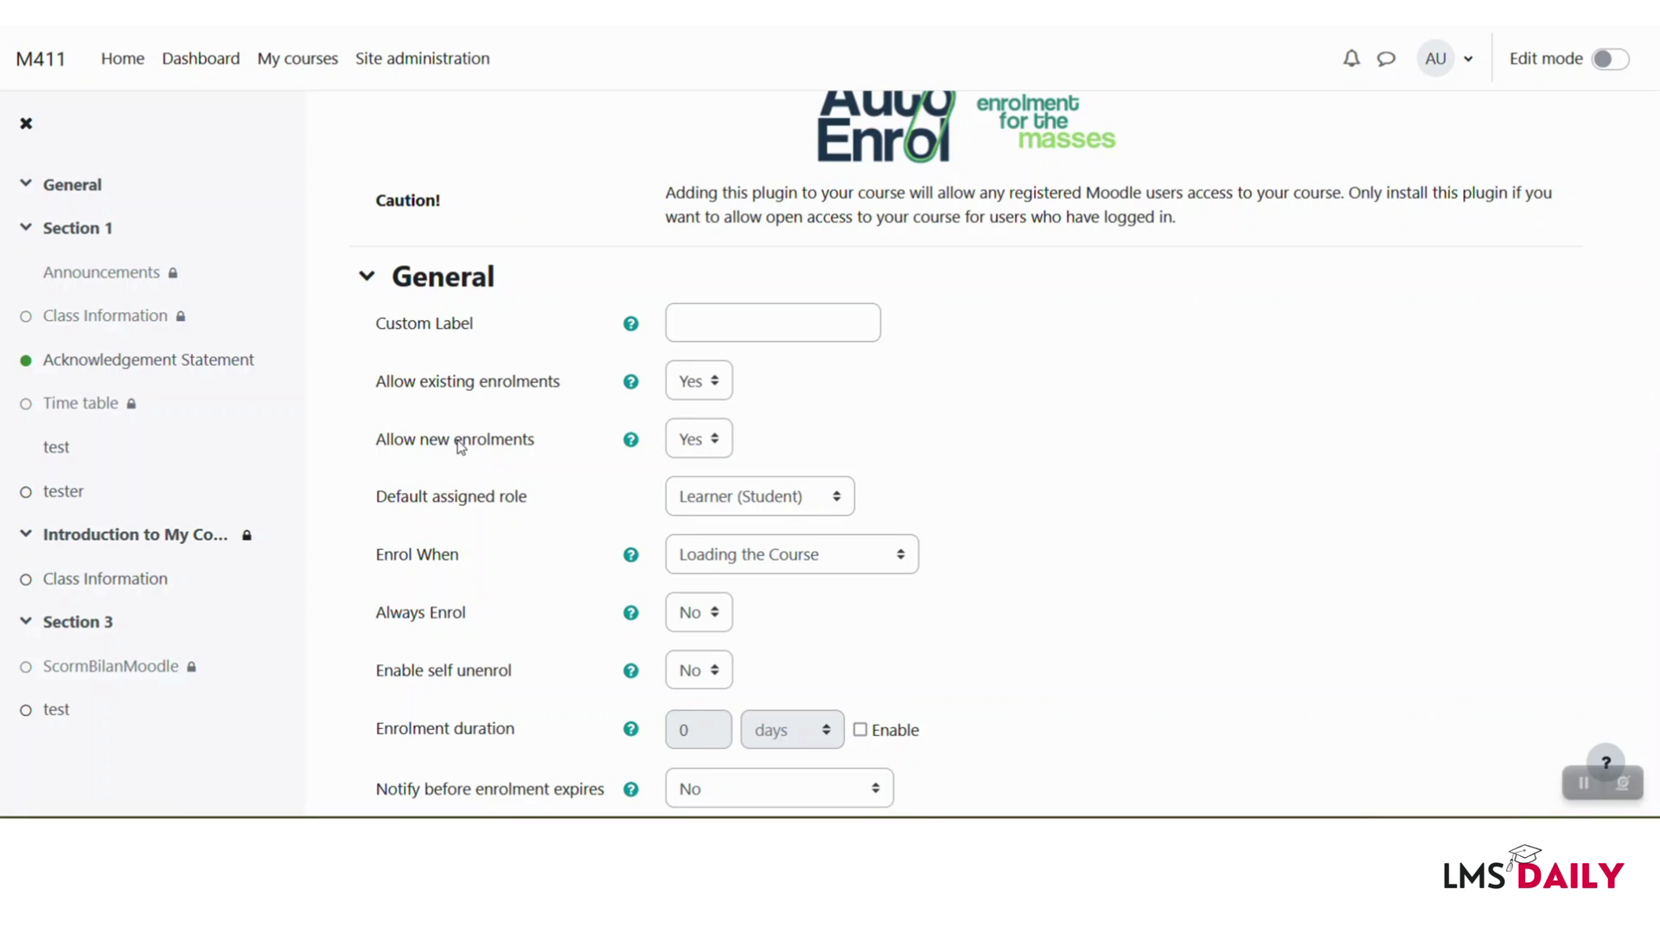
click(692, 450)
click(818, 444)
Step: Keep Learner (Student) as the default role and enrolment on loading the course
click(699, 502)
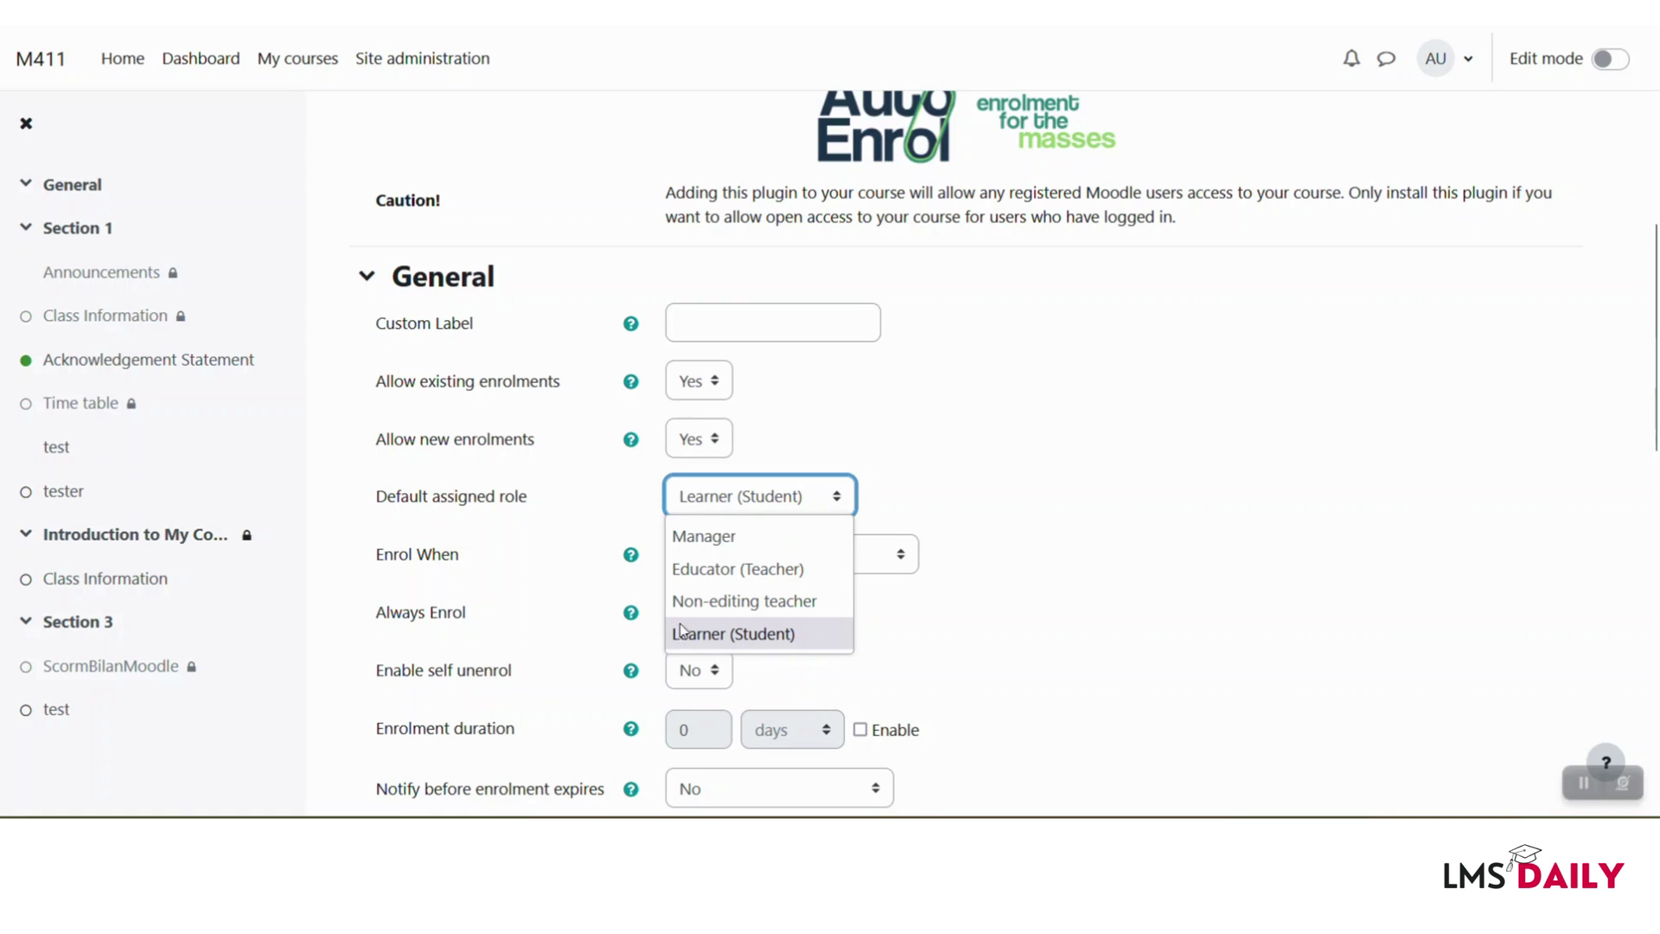
click(1000, 489)
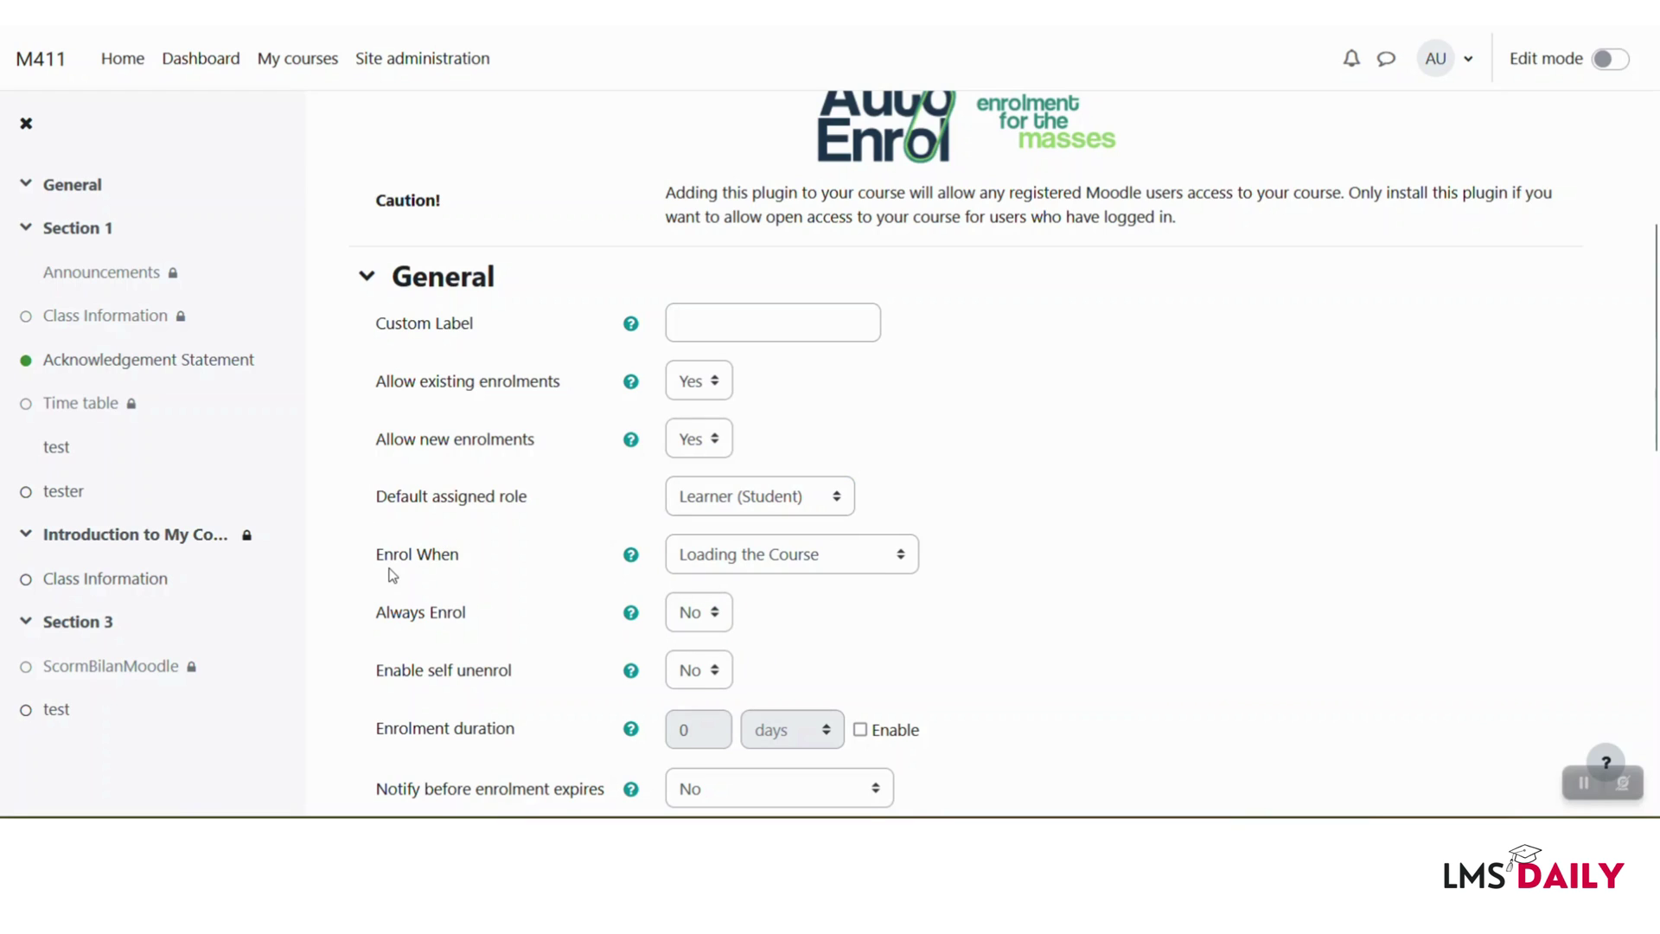
click(746, 564)
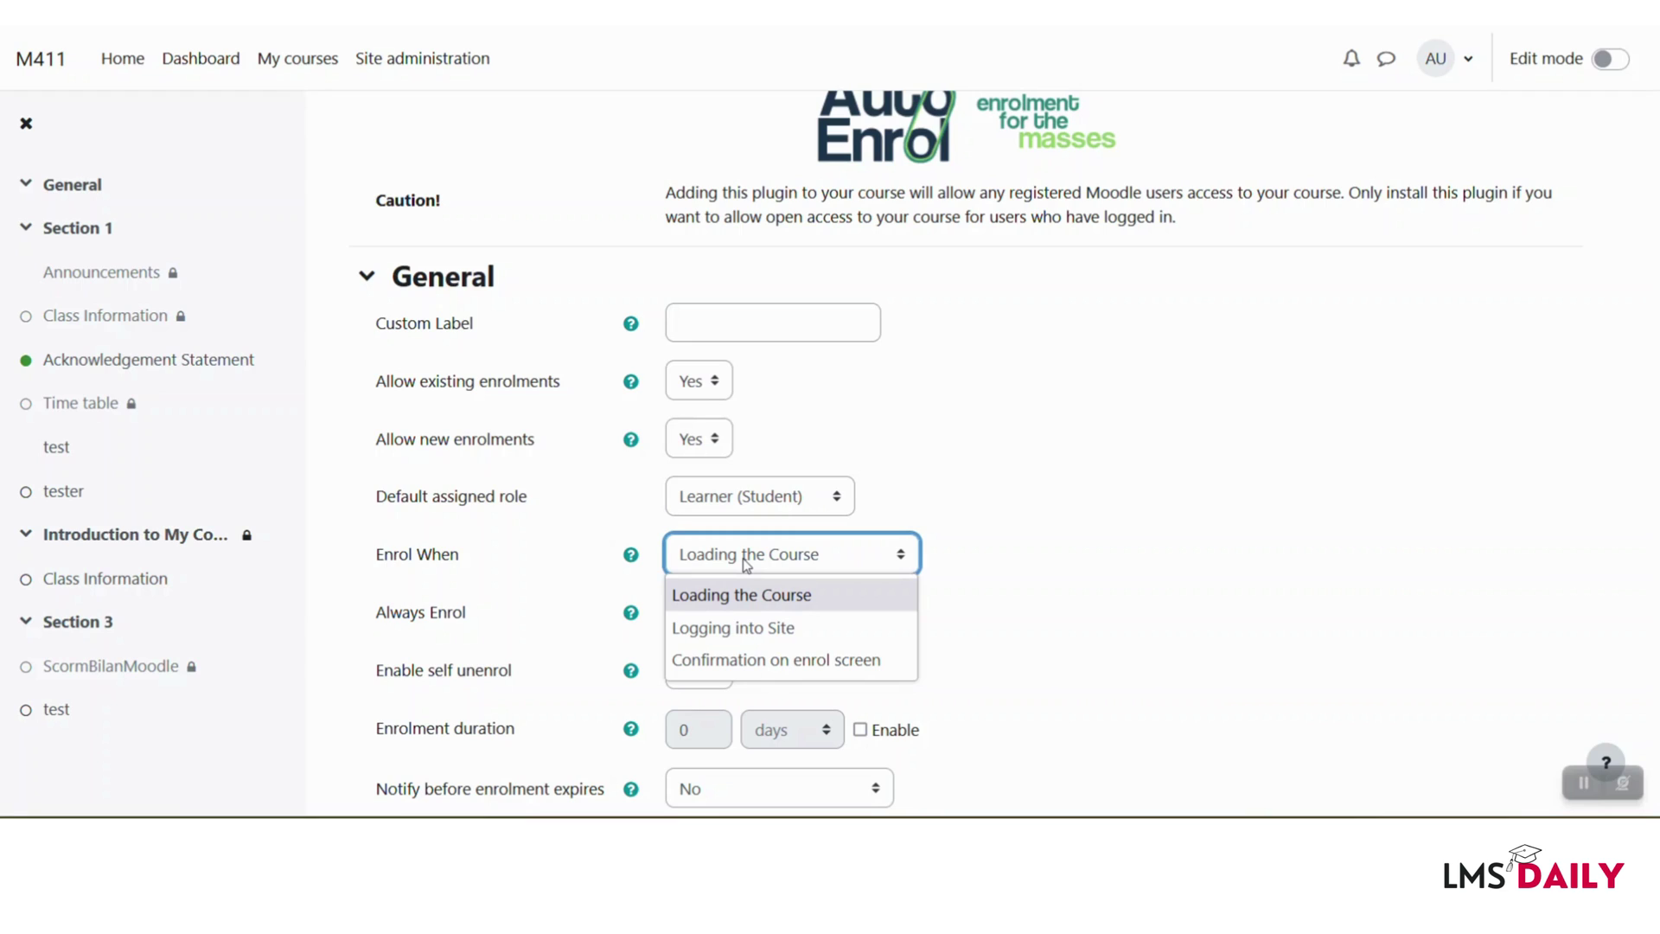
click(727, 609)
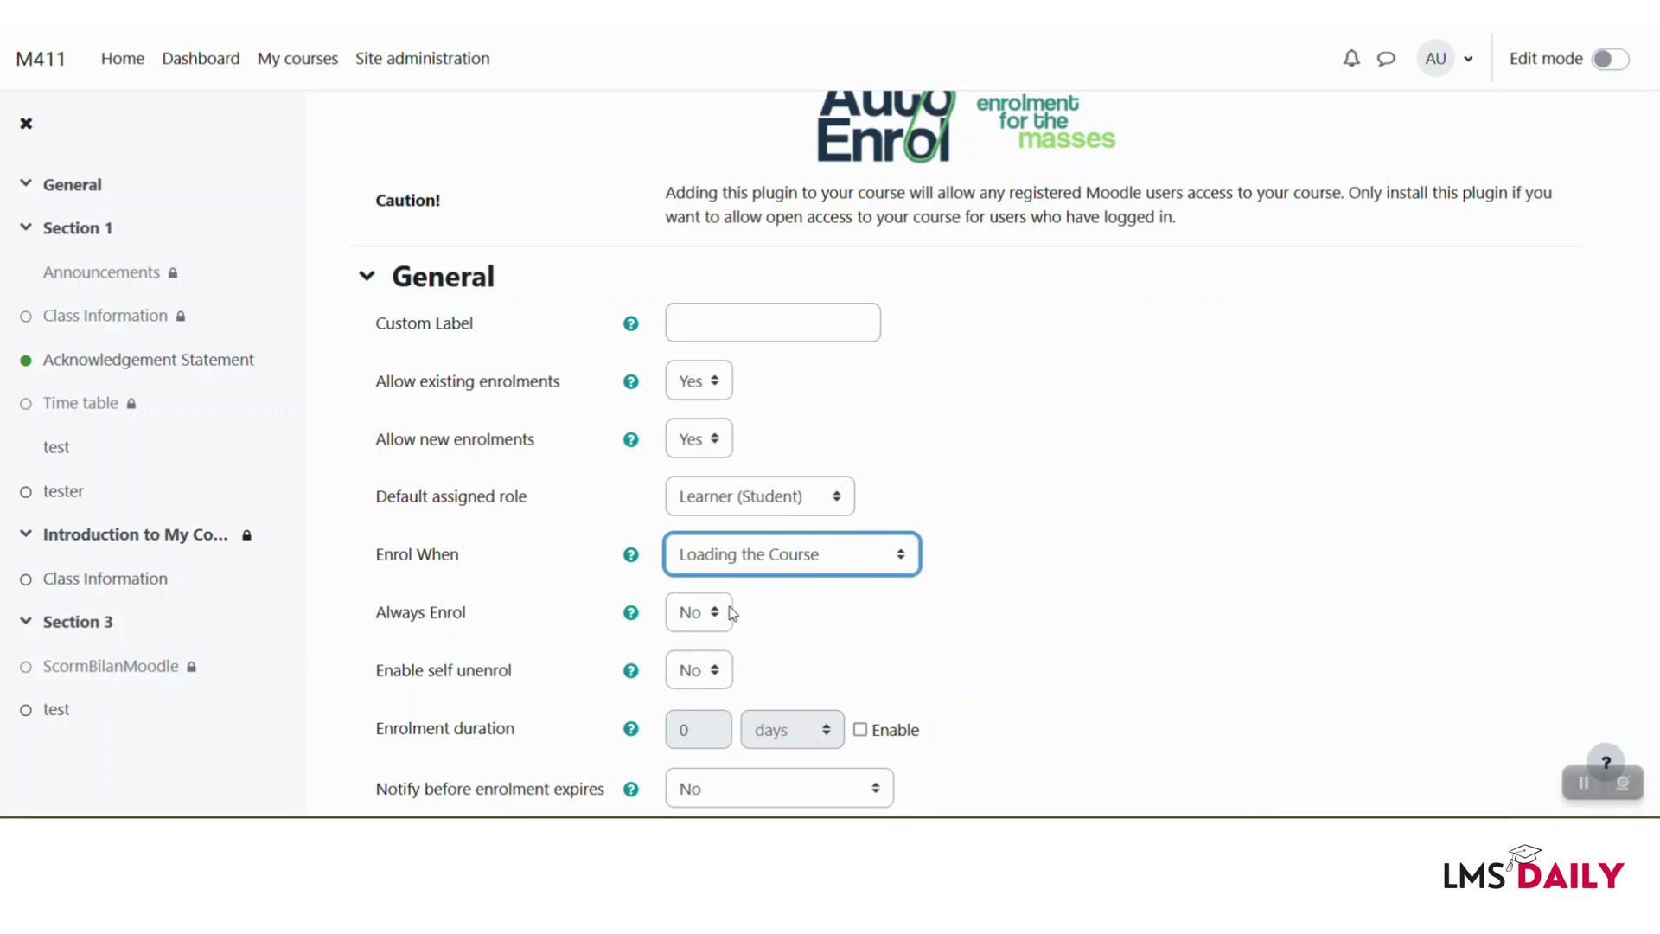
click(986, 644)
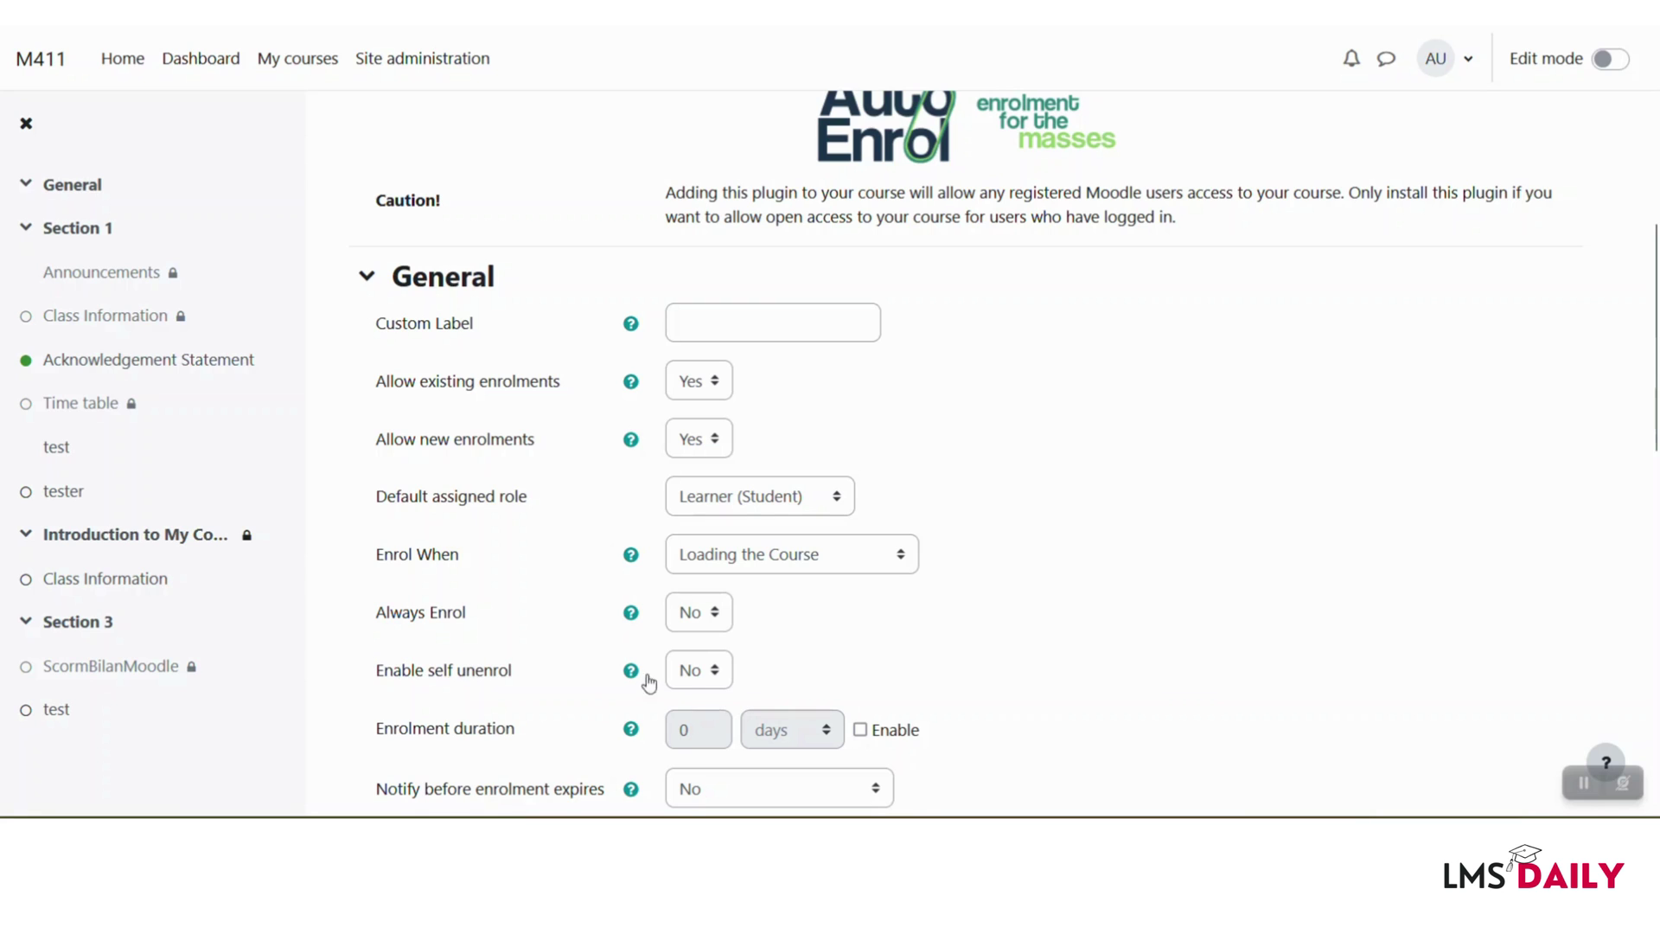
click(698, 671)
Step: Set Enable self unenrol to Yes and enable a 365-day enrolment duration
click(691, 741)
scroll(771, 644, down, 3)
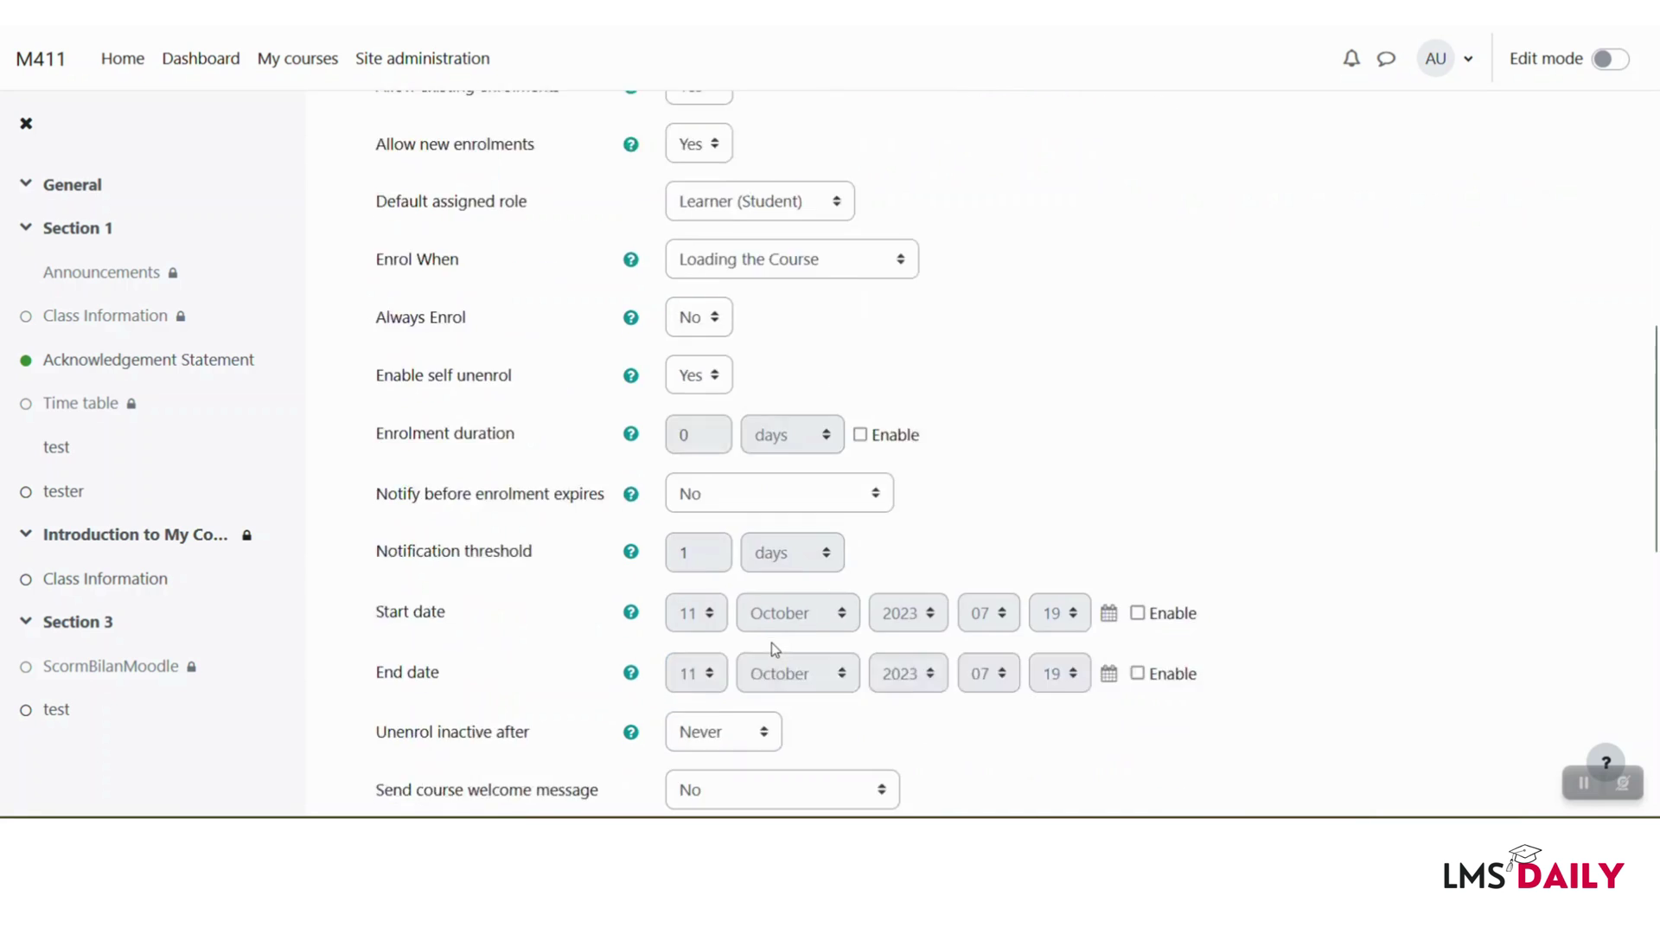
scroll(771, 645, down, 1)
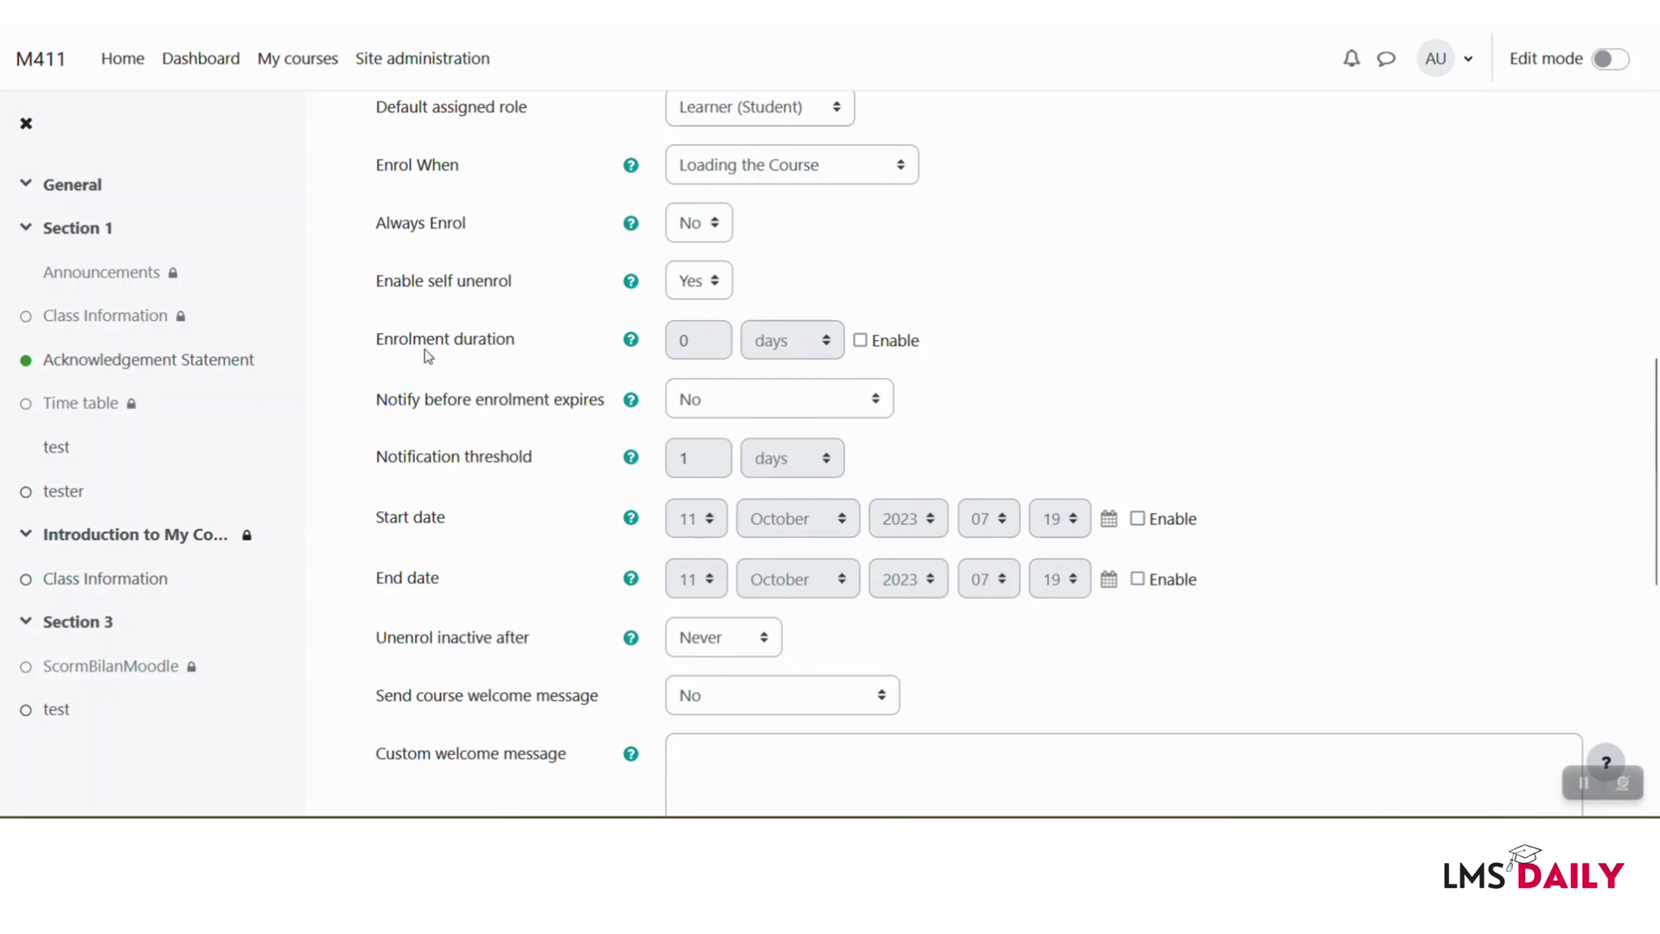
click(860, 340)
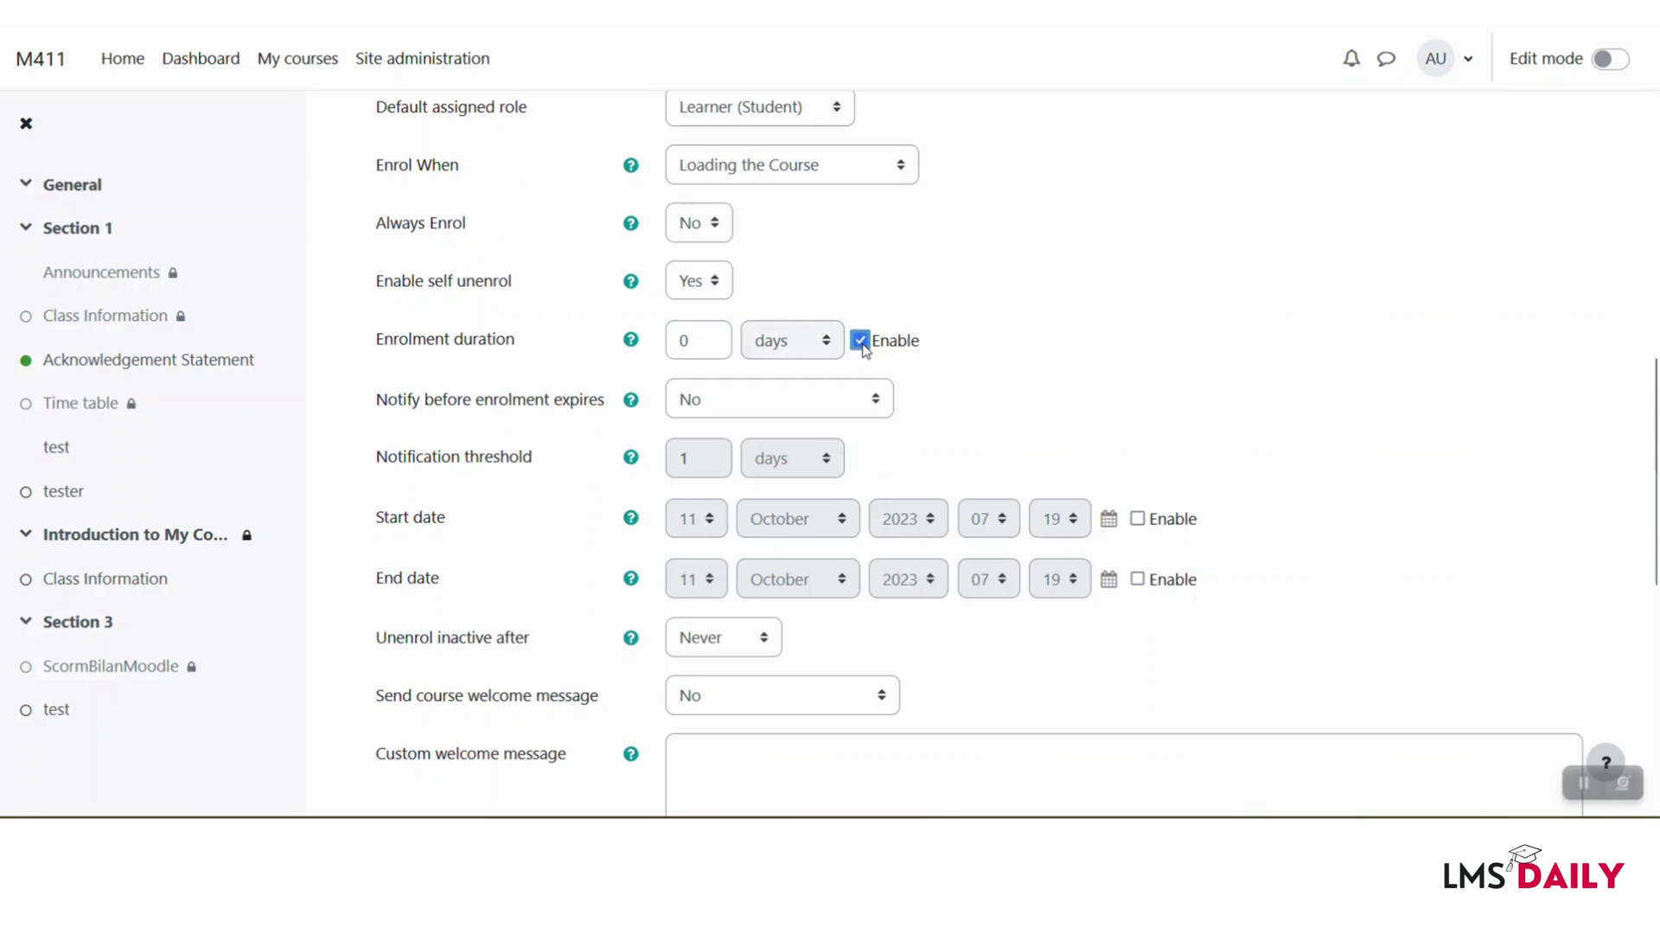
double_click(711, 343)
text(36)
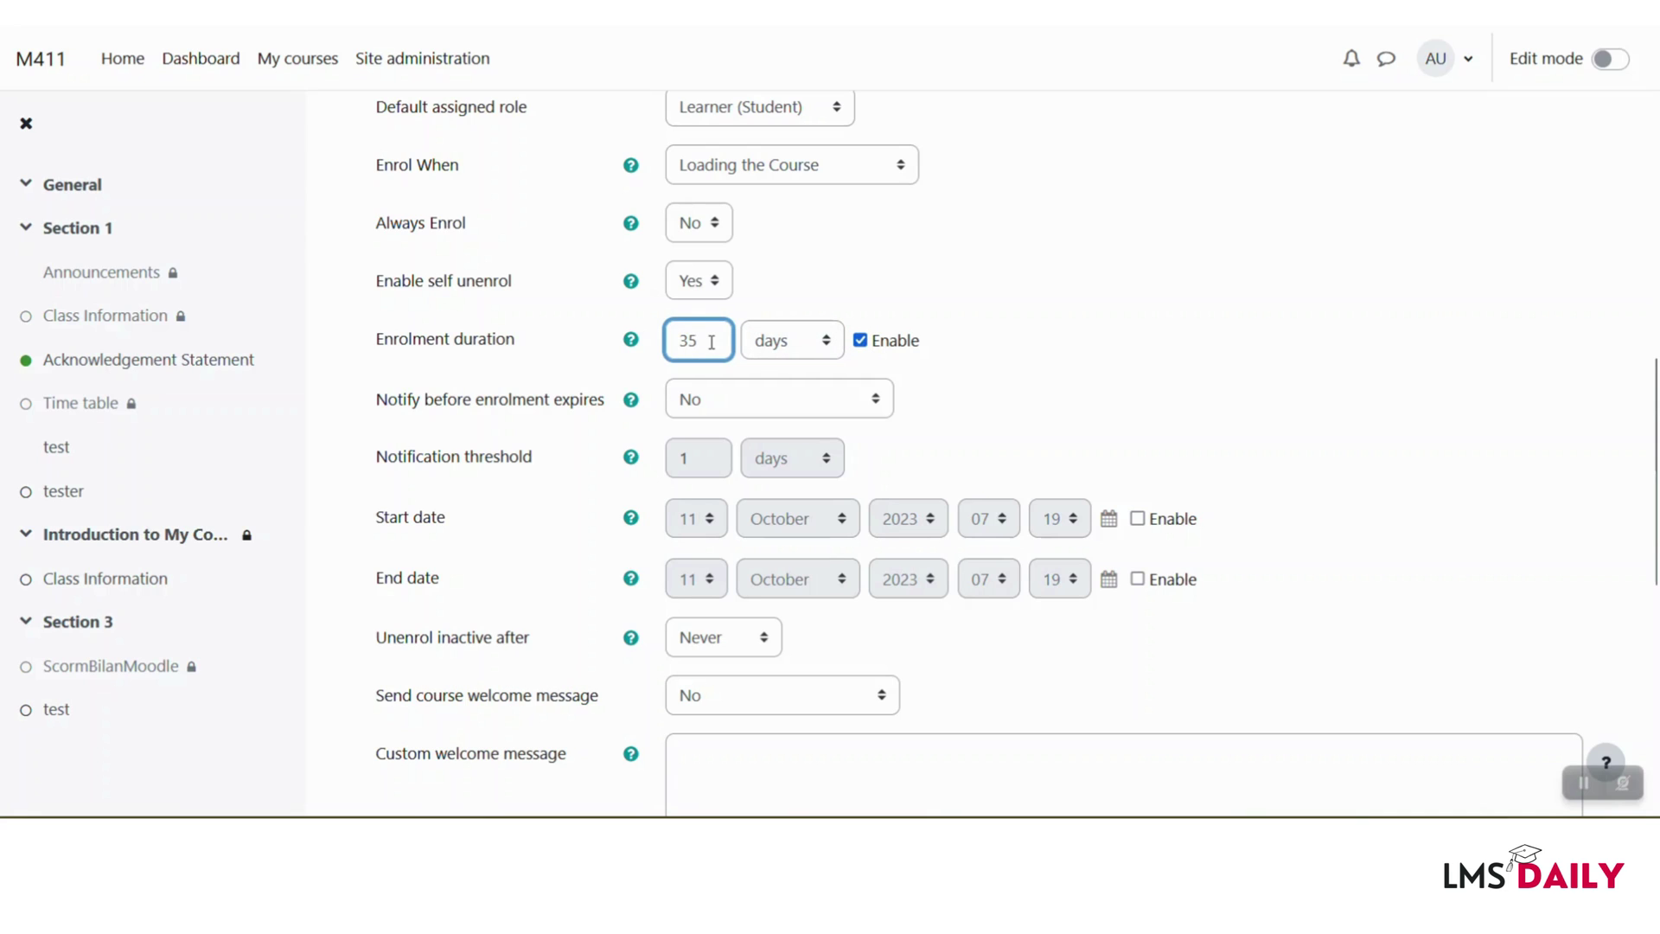
key(BackSpace)
text(65)
Step: Leave Notify before enrolment expires set to No
click(732, 410)
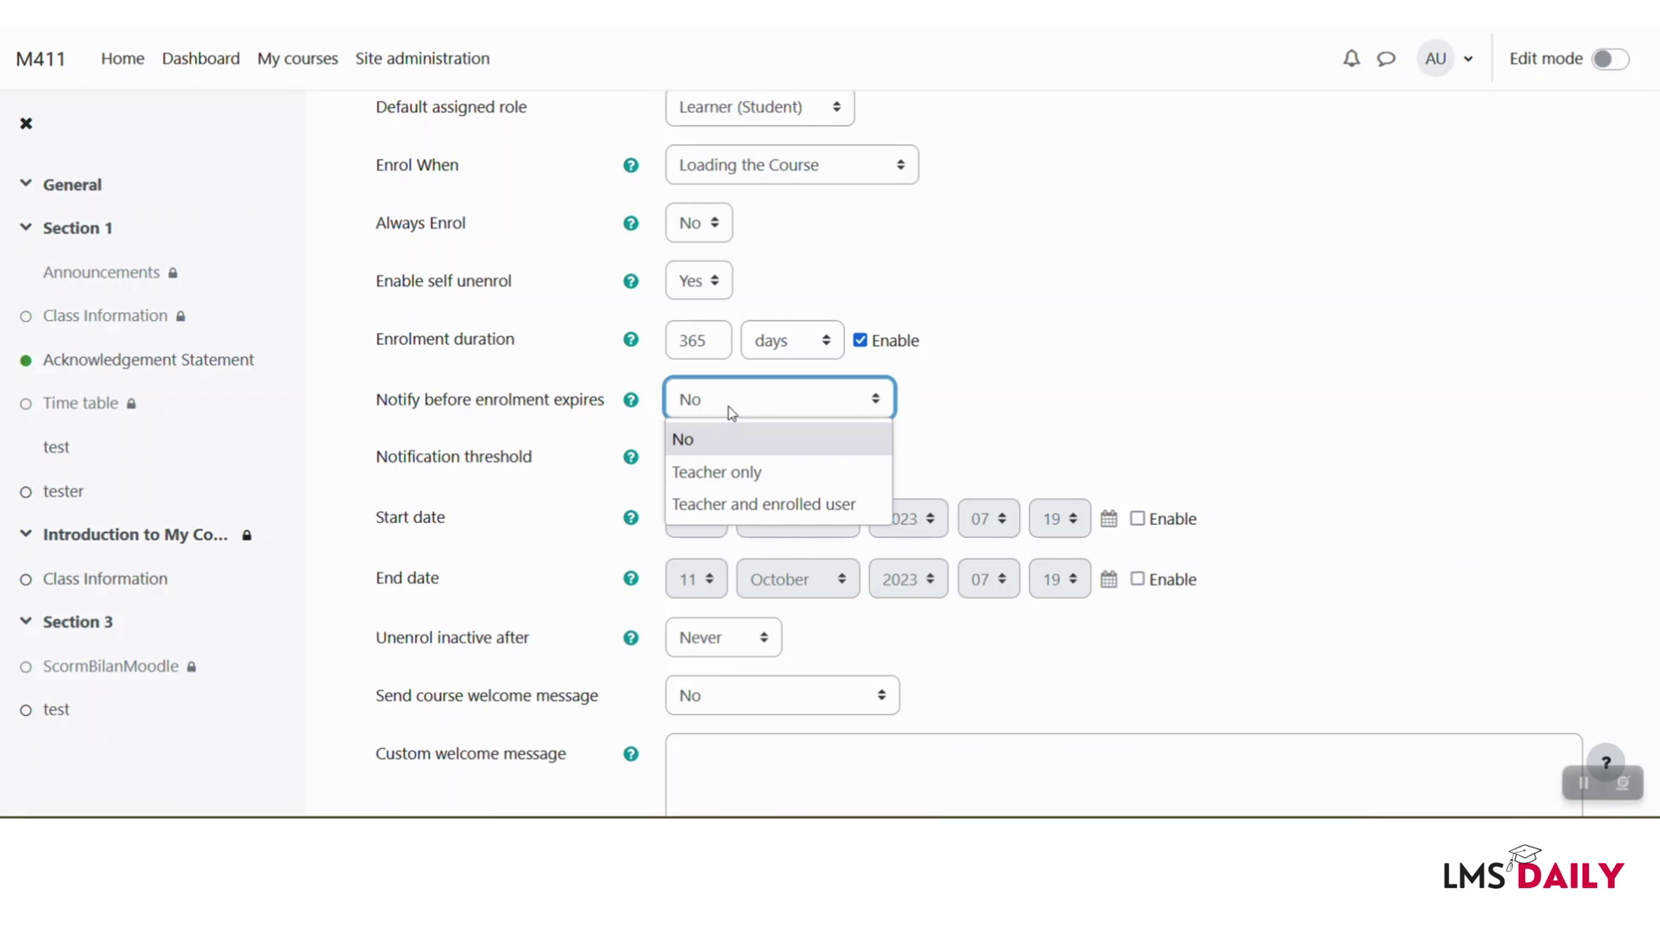
click(934, 440)
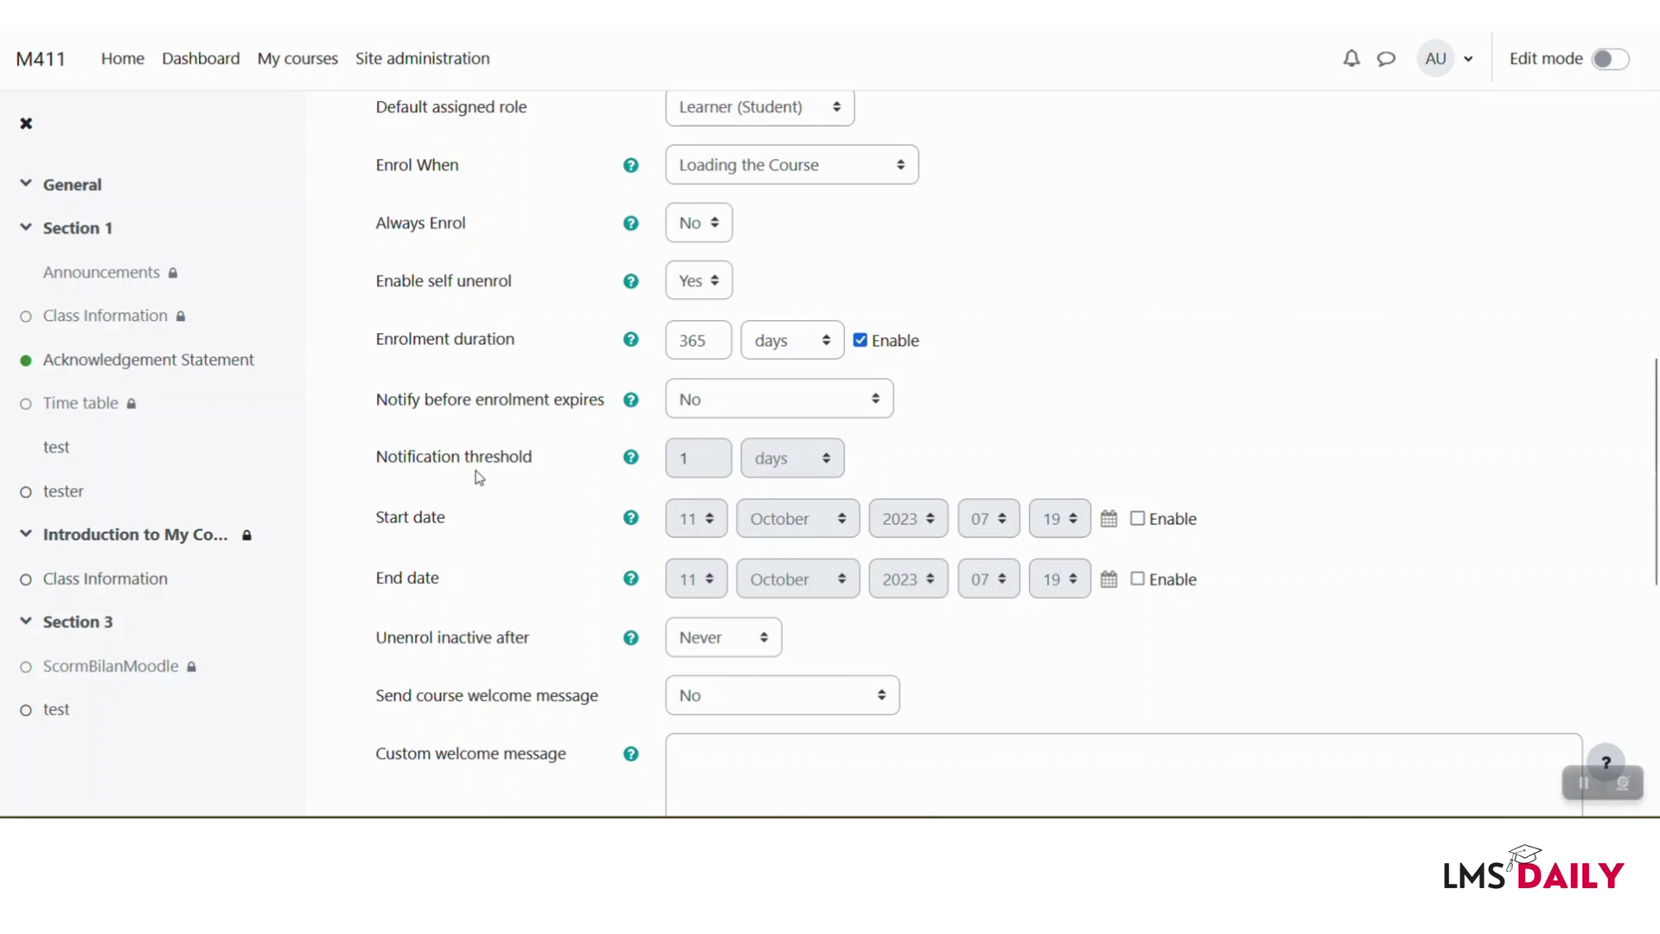
click(700, 401)
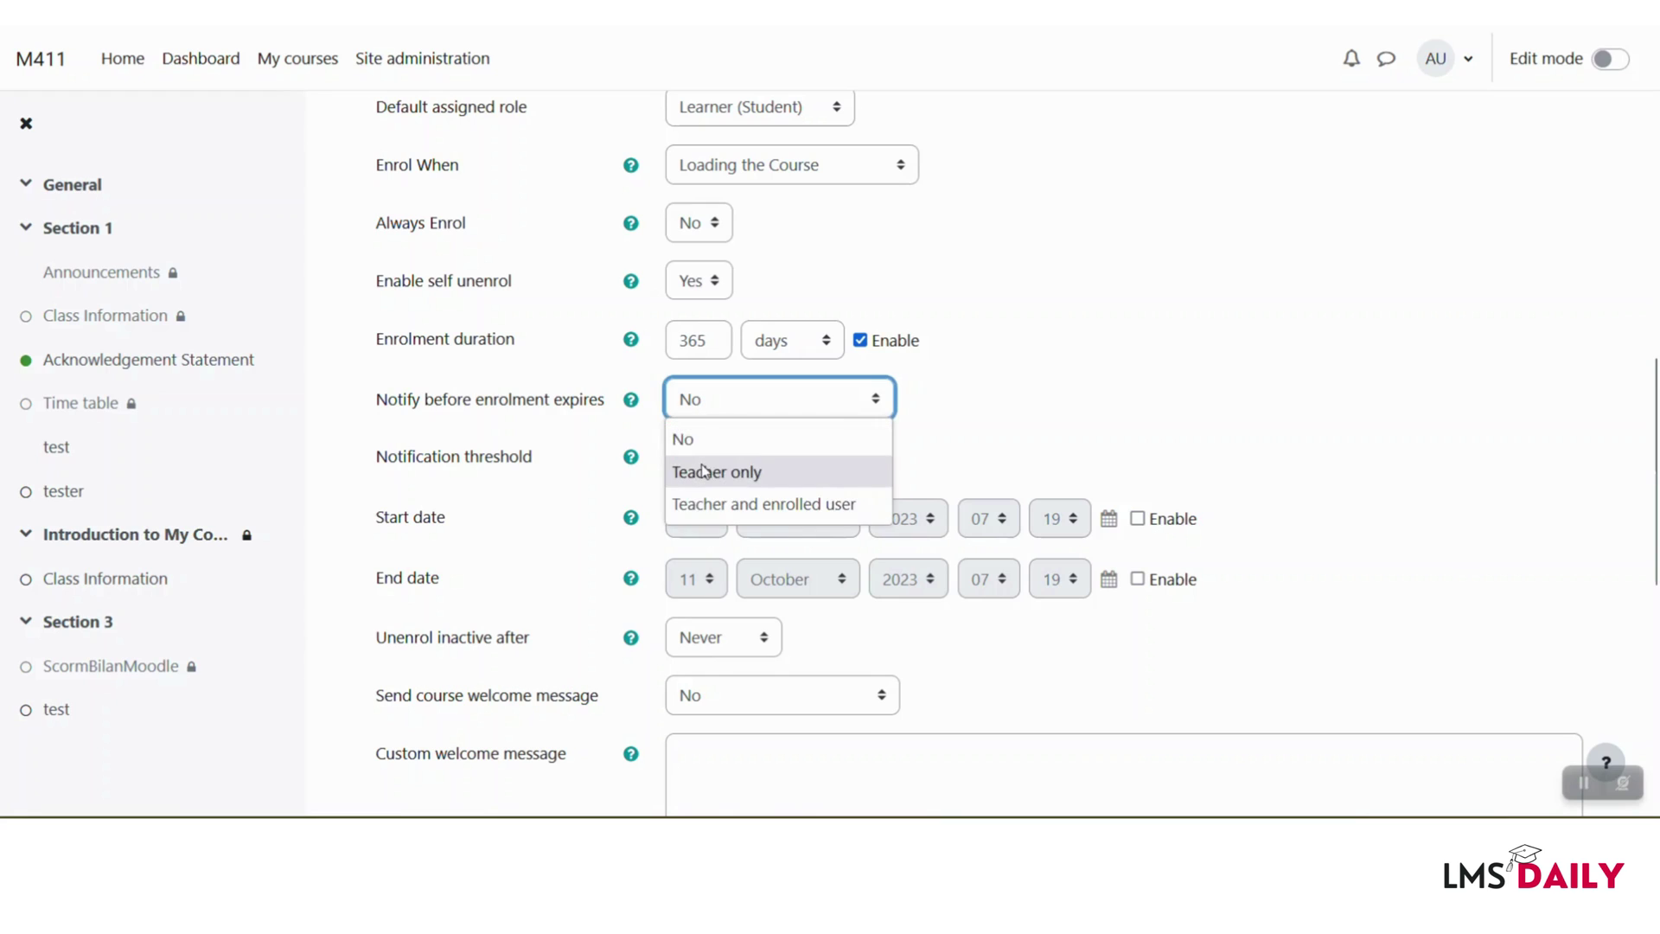
click(703, 471)
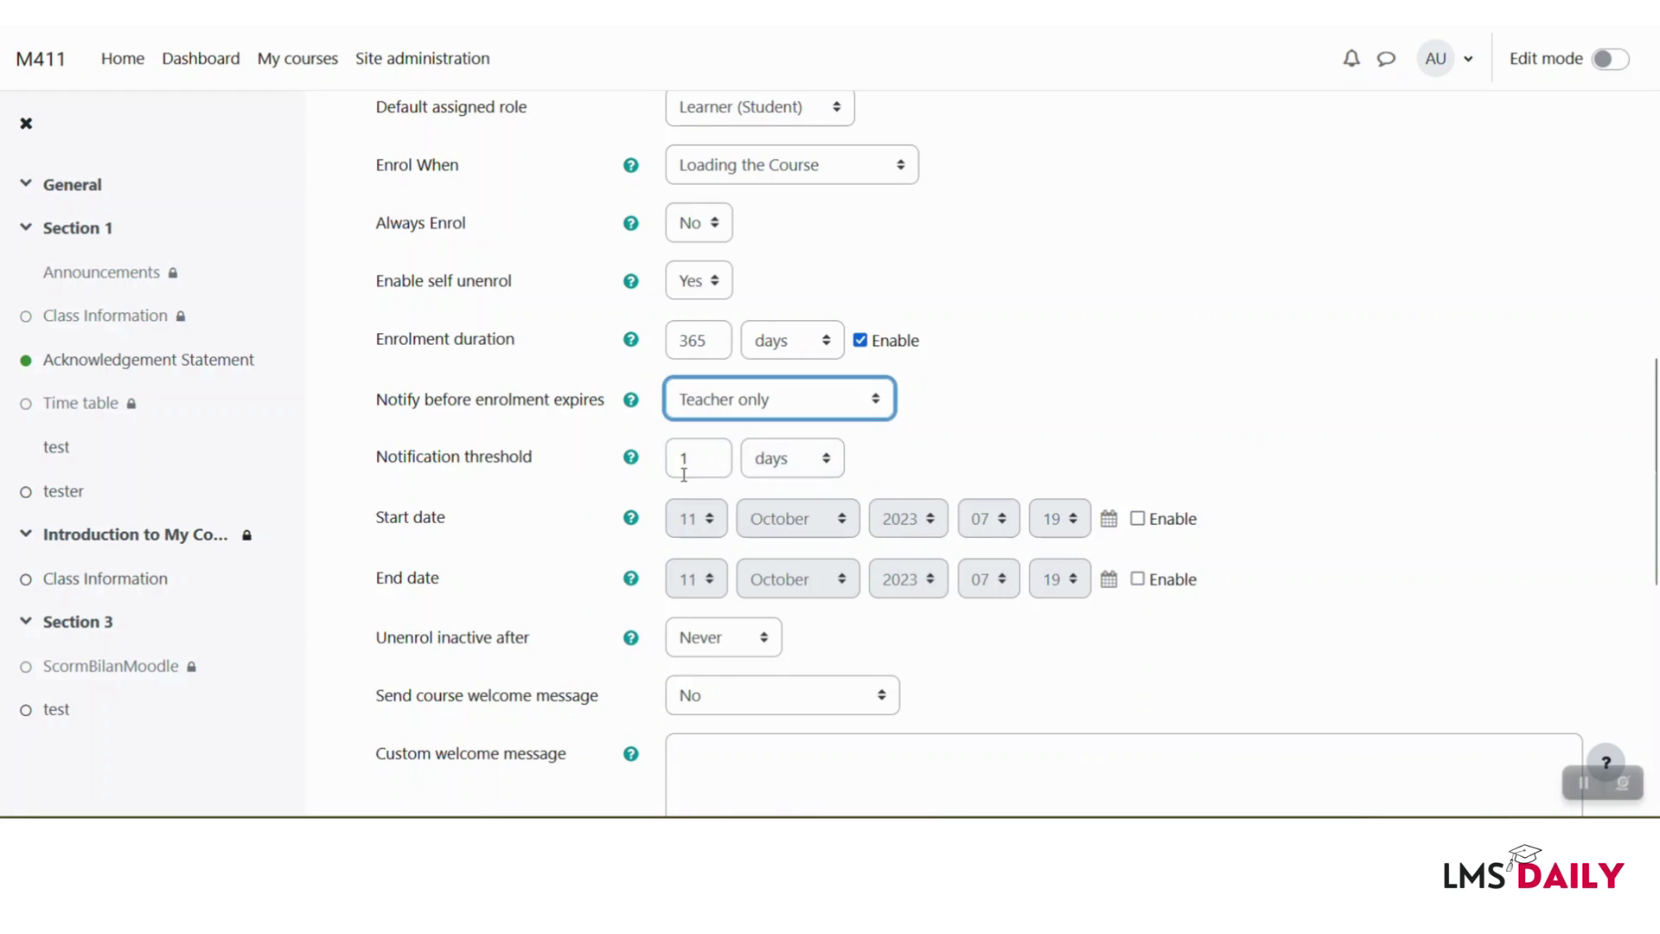
click(749, 407)
click(730, 438)
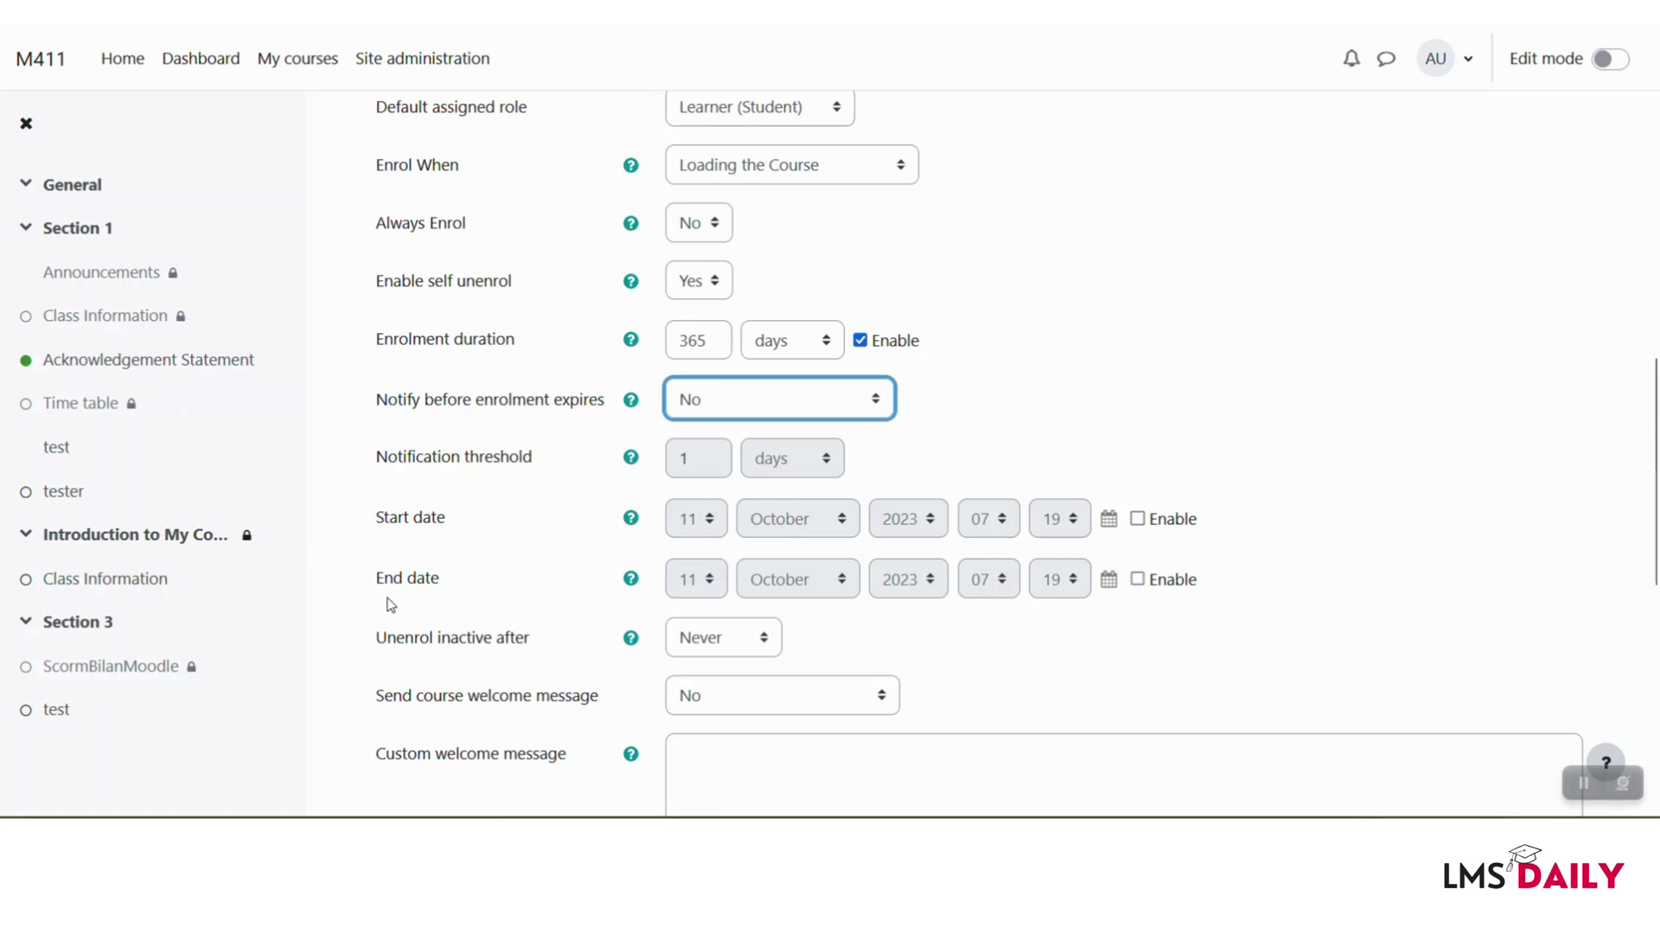
Step: Set Unenrol inactive after to 90 days and keep Send course welcome message at No
scroll(467, 512, down, 5)
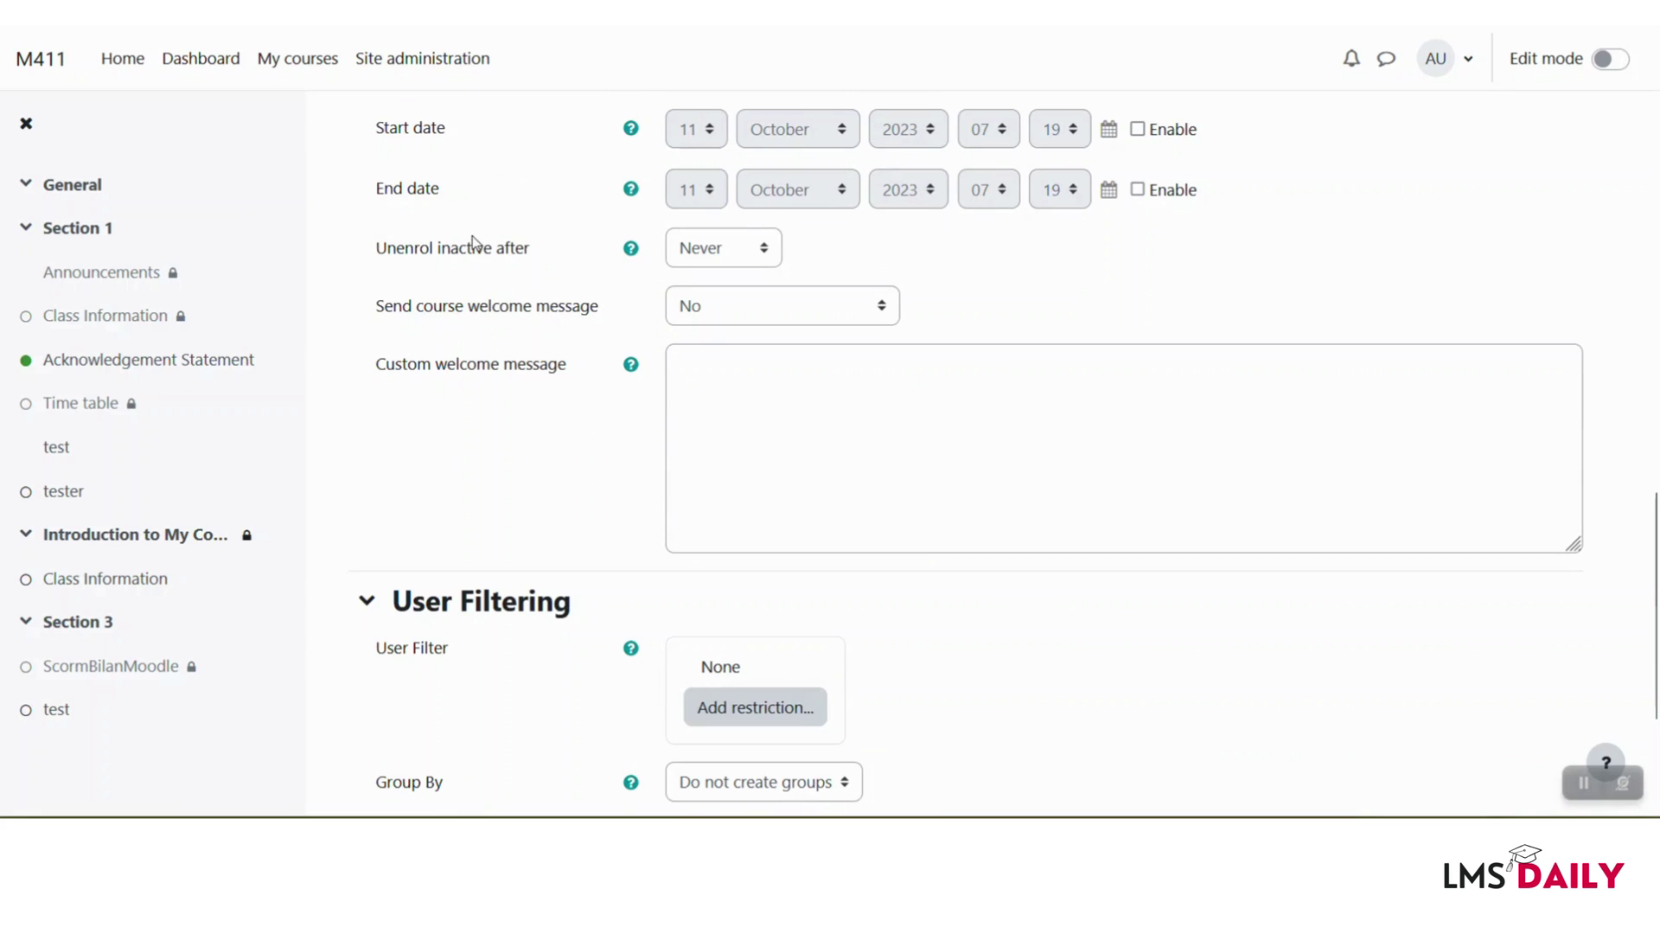
click(690, 250)
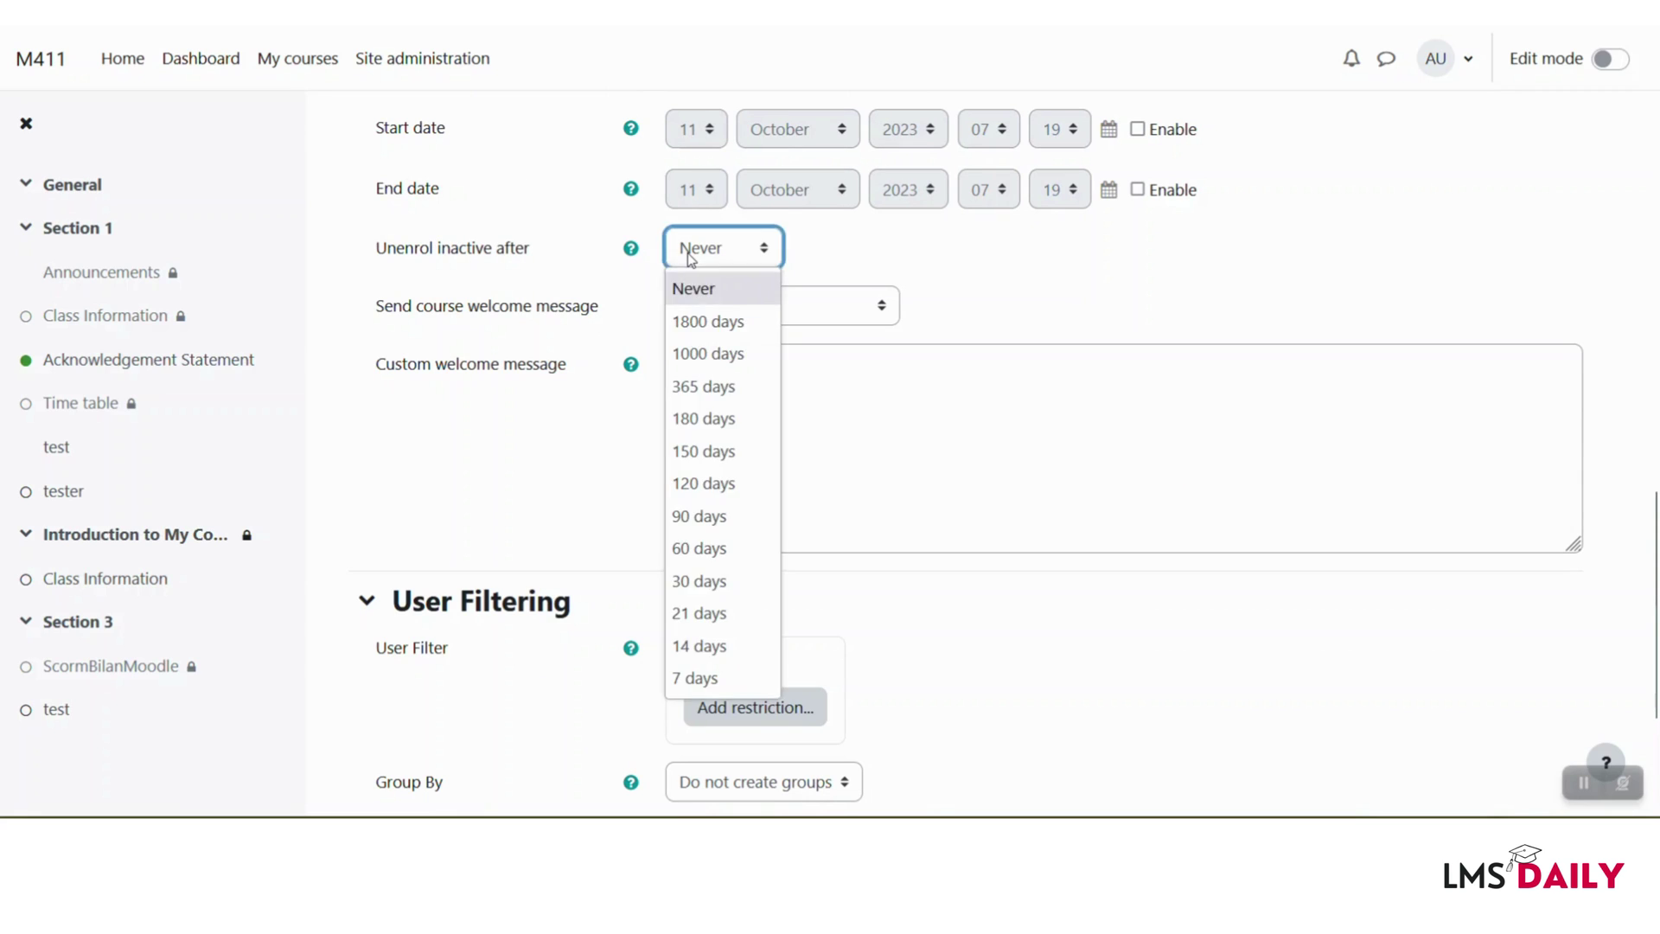
click(701, 517)
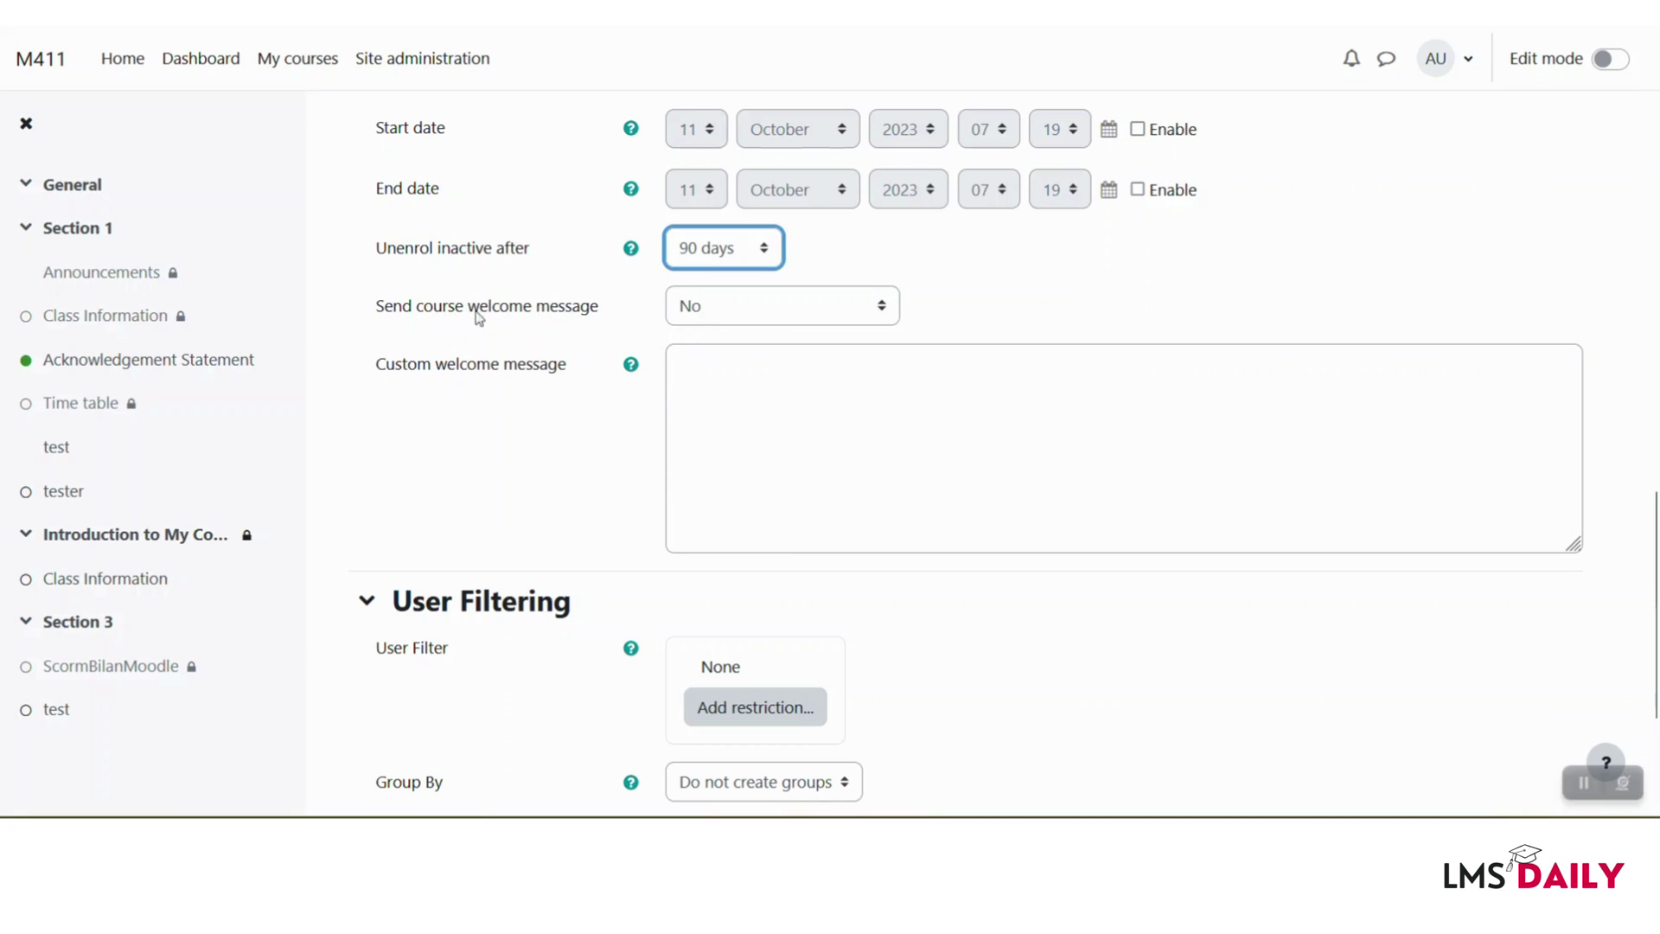
click(705, 309)
click(705, 319)
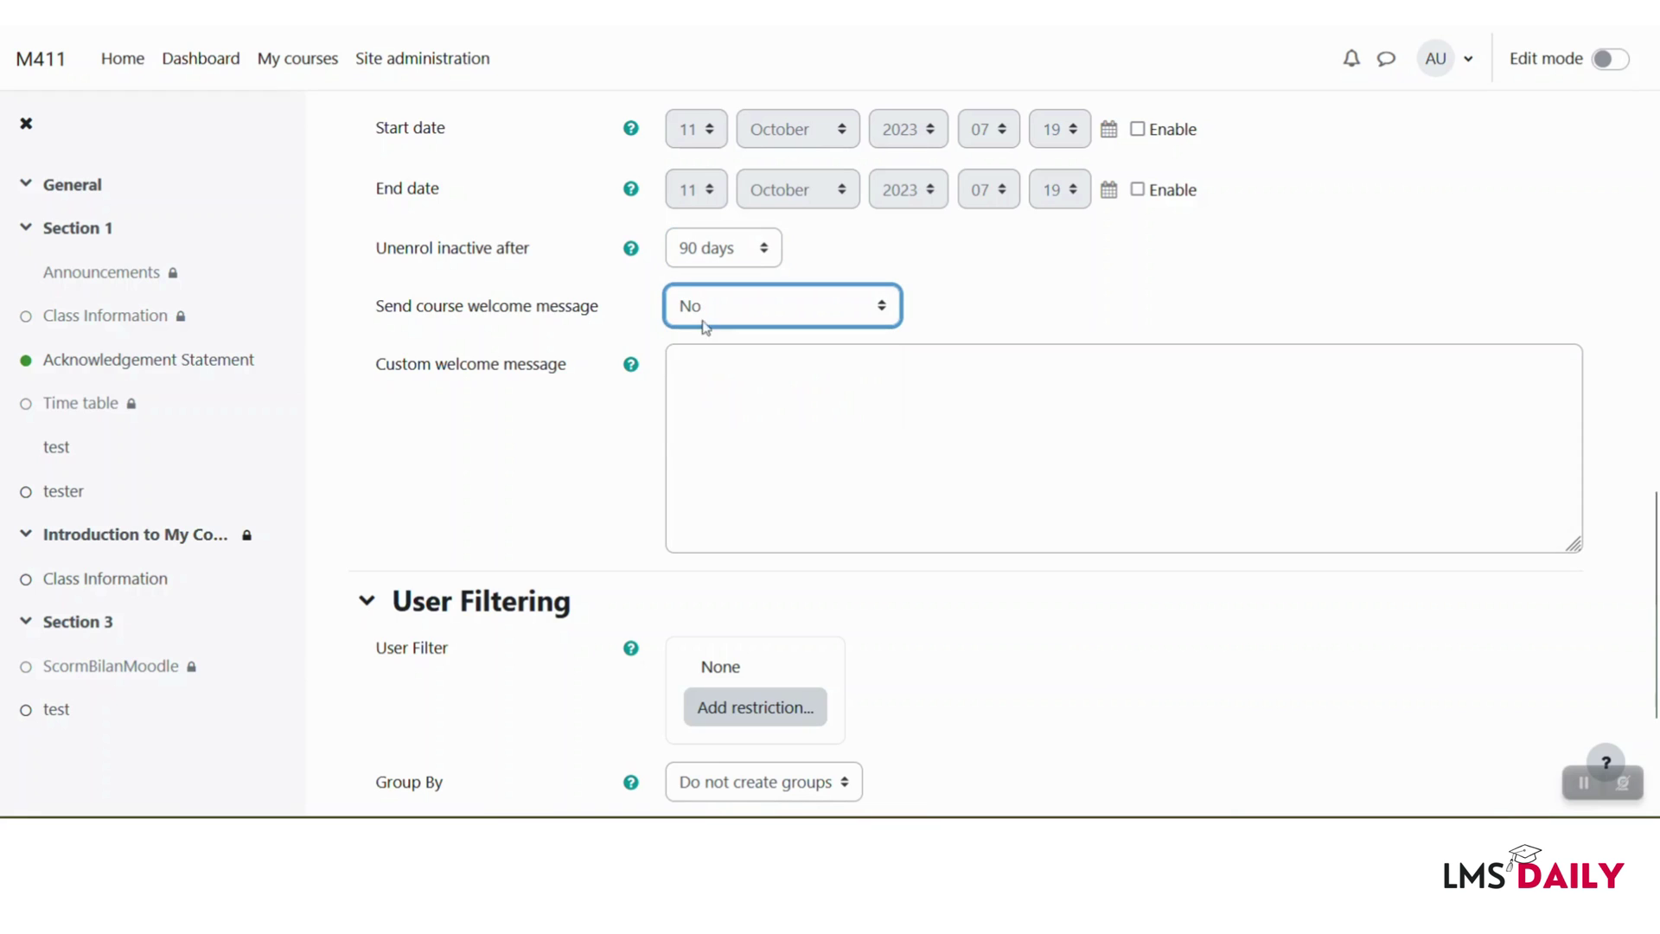
click(696, 394)
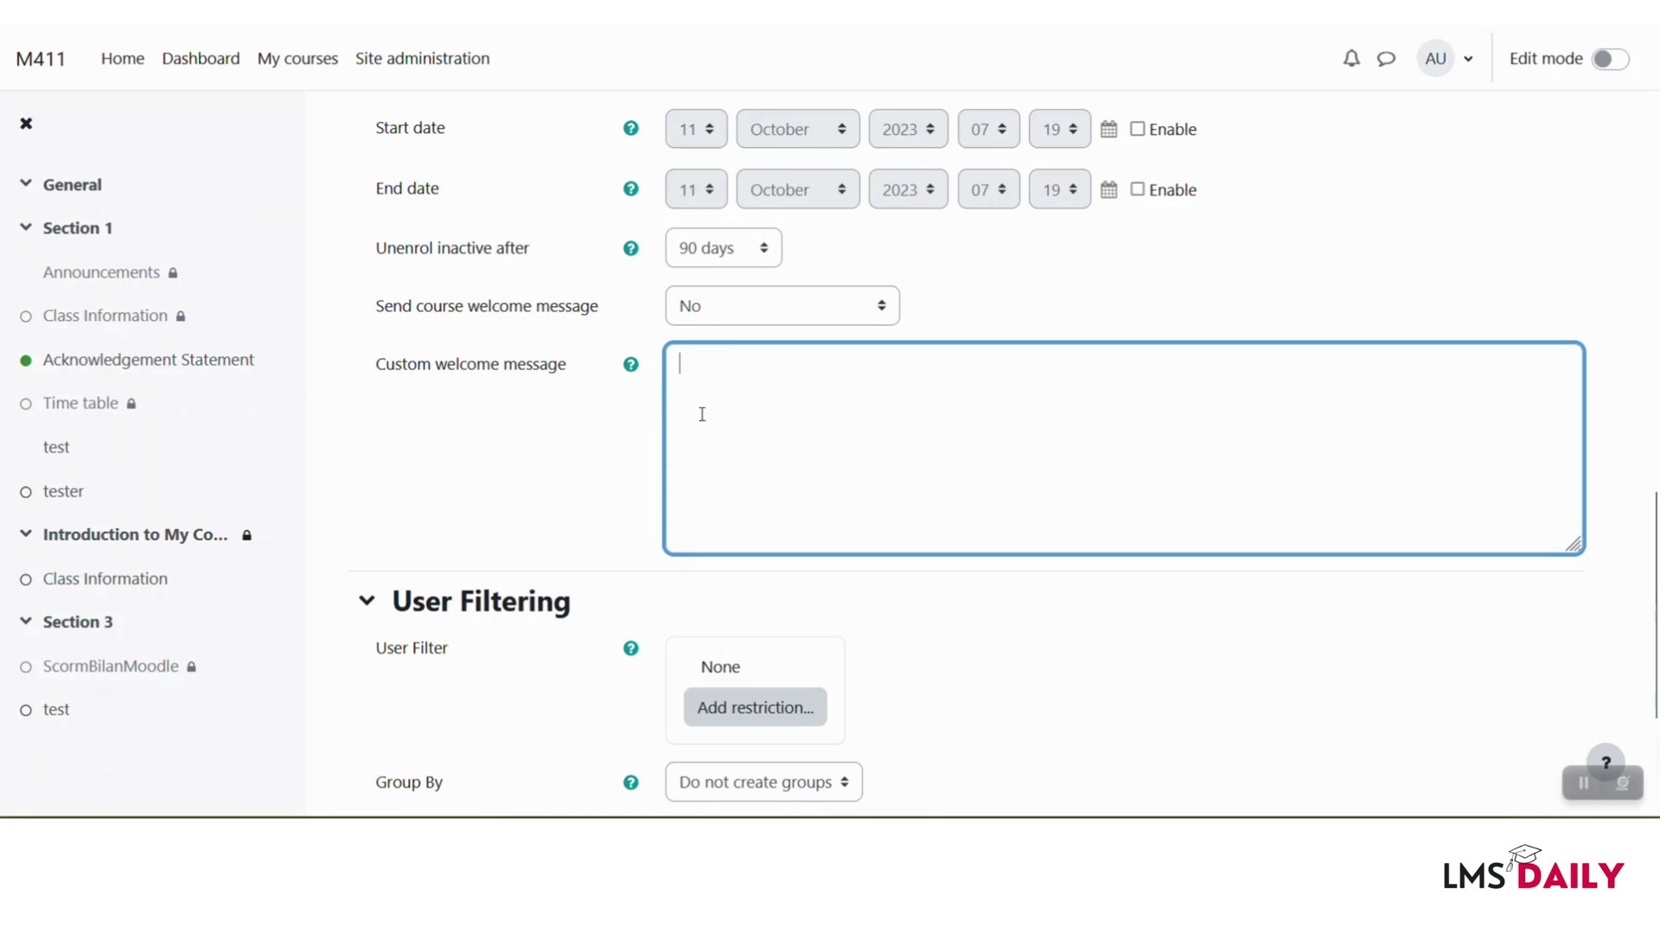
Step: Open Add restriction and dismiss it without adding a user filter
scroll(538, 477, down, 3)
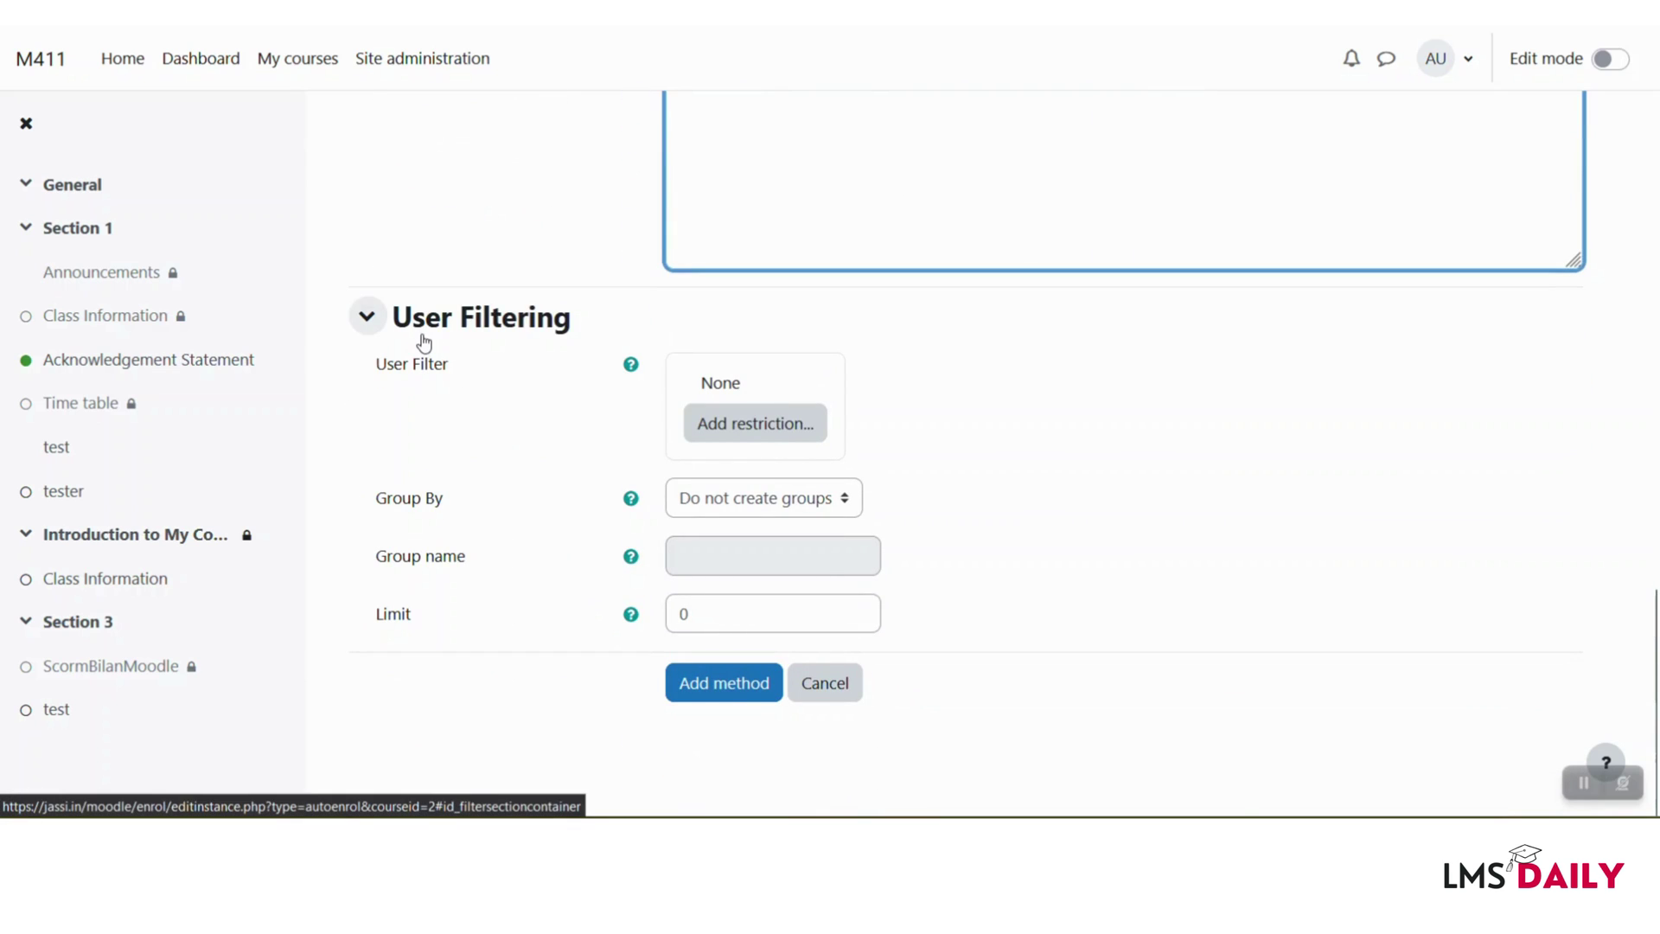
click(721, 427)
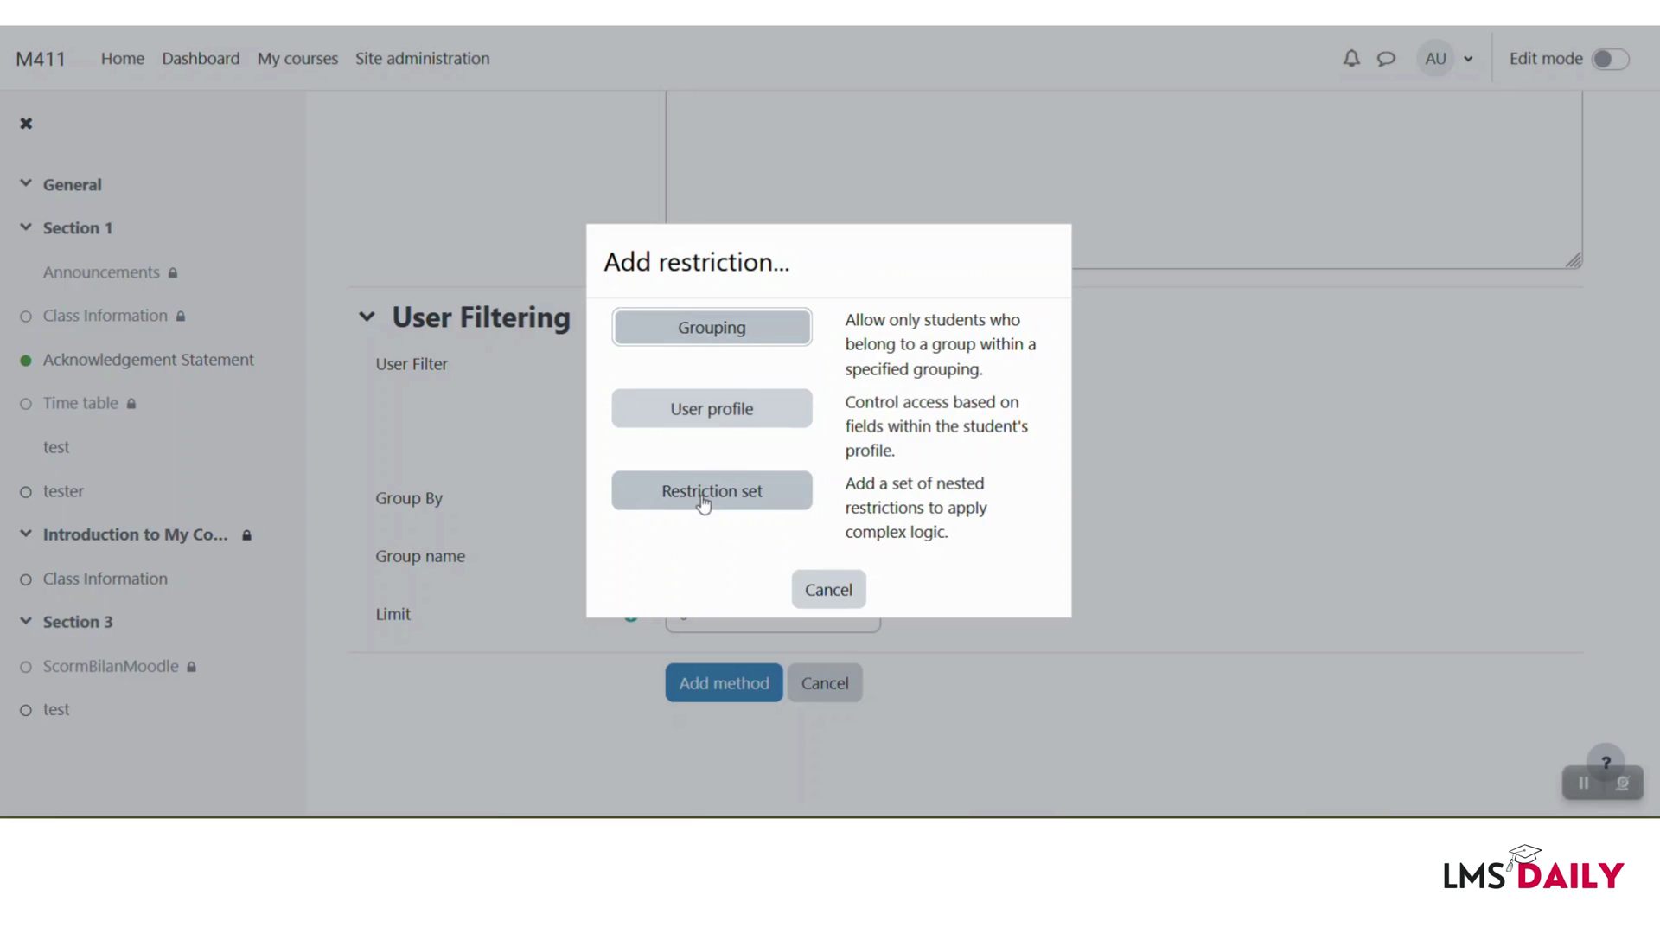
click(829, 589)
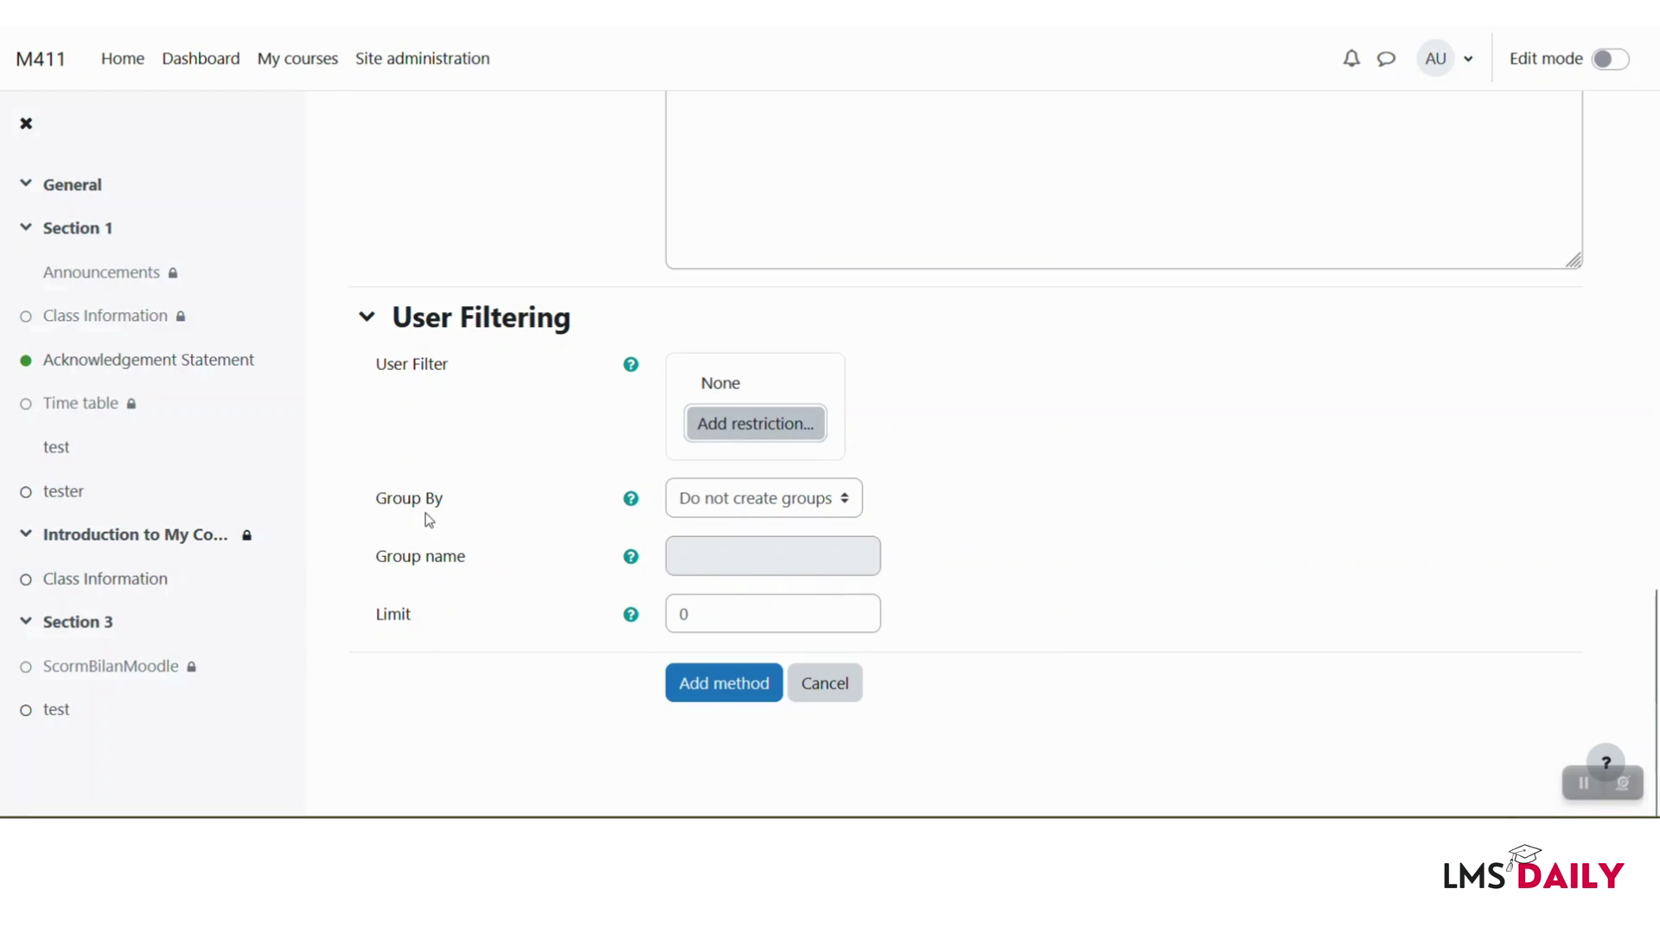
Step: Set Group By to Language for auto-enrolled users
click(731, 506)
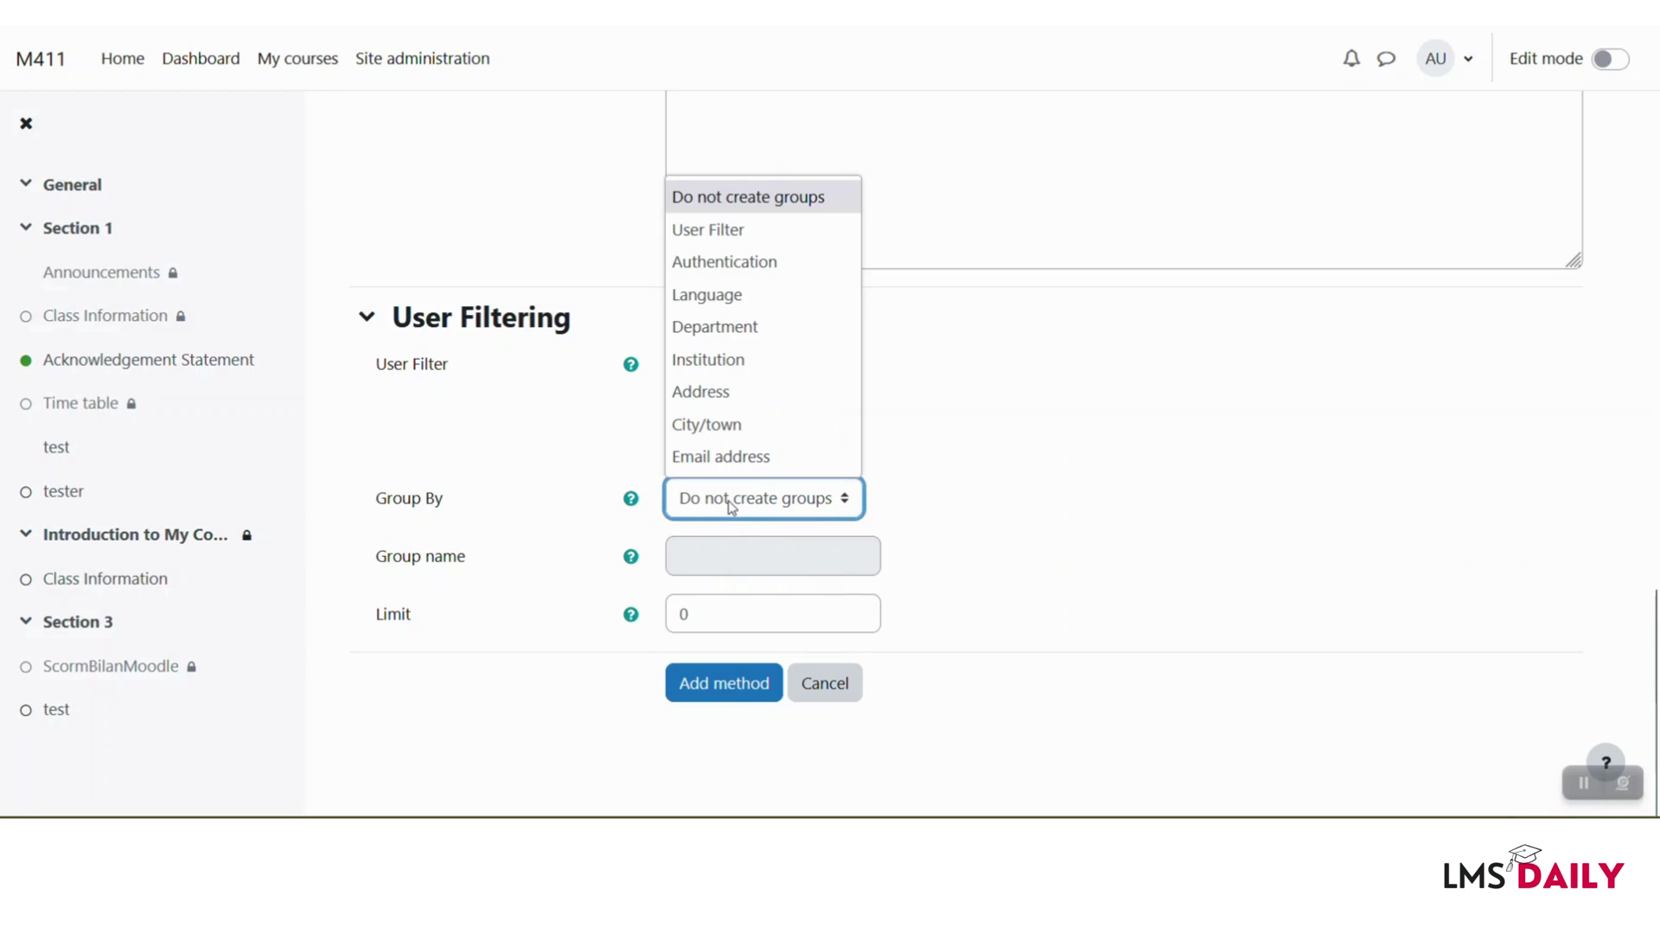
click(1033, 407)
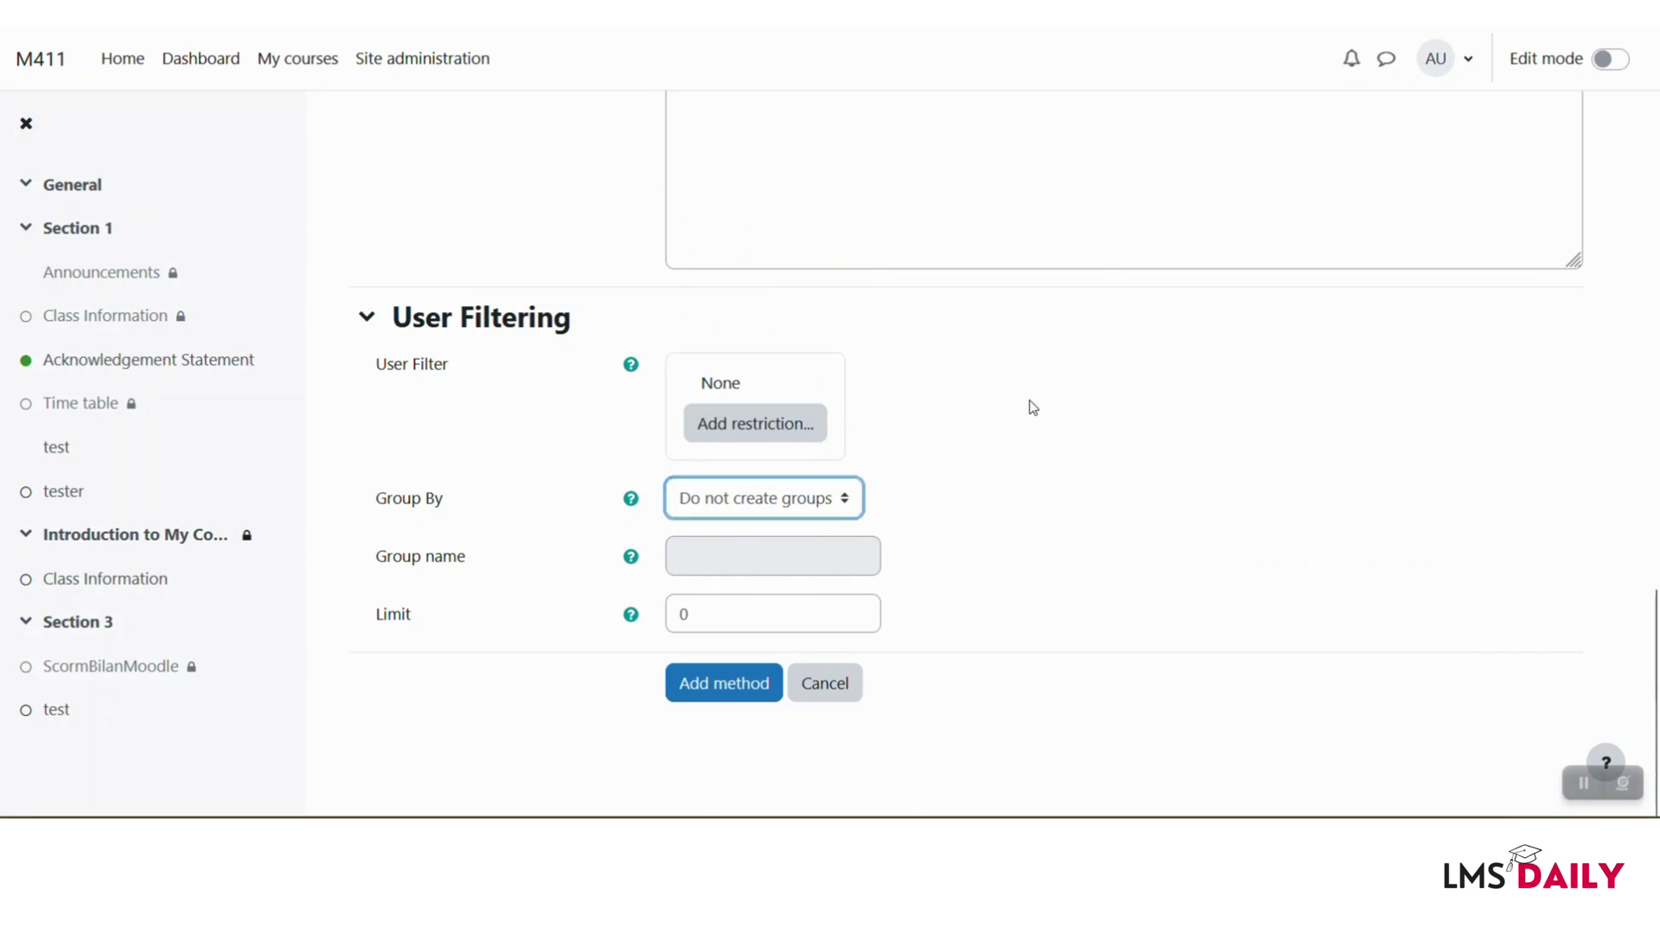
click(1033, 406)
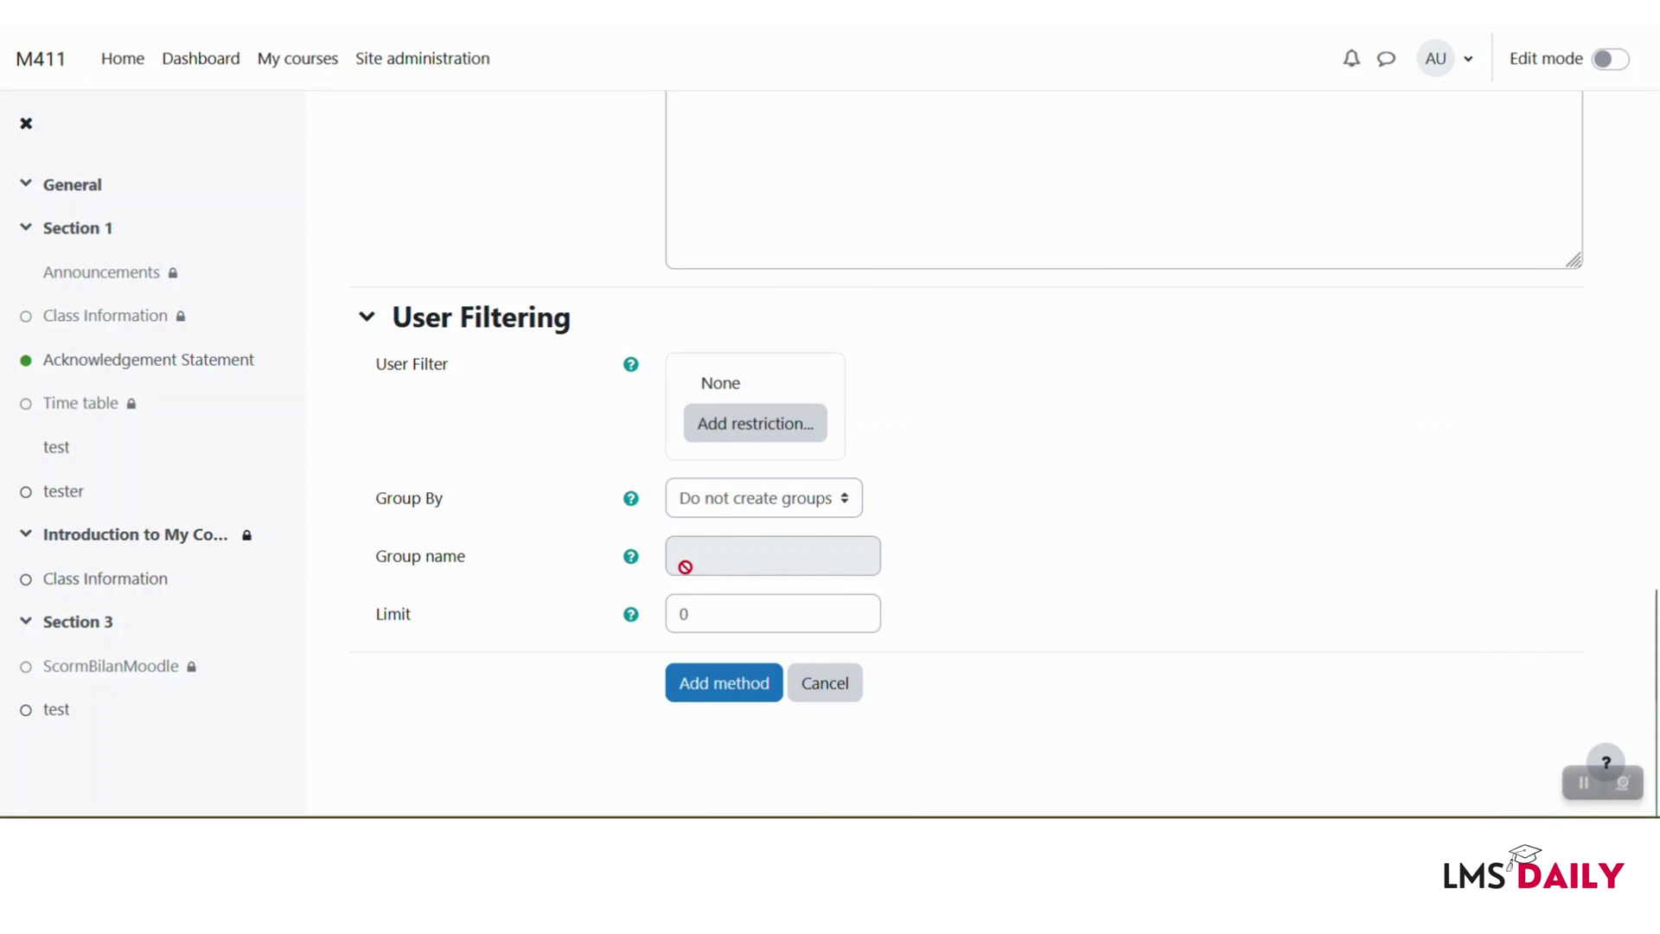
click(713, 517)
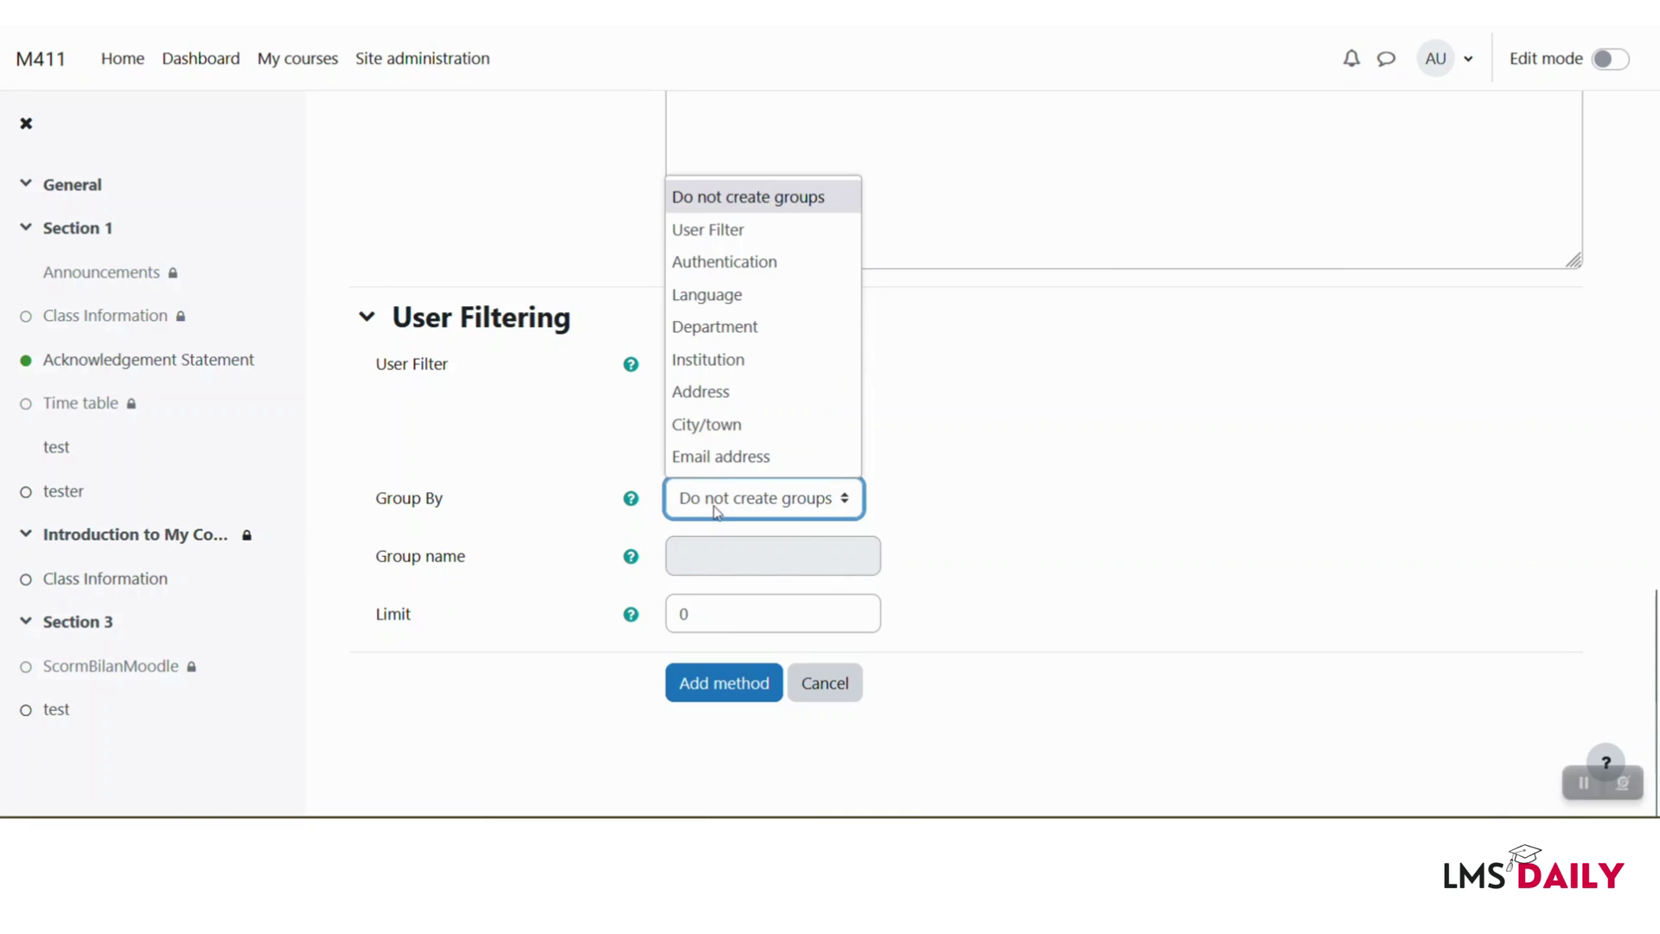
click(712, 240)
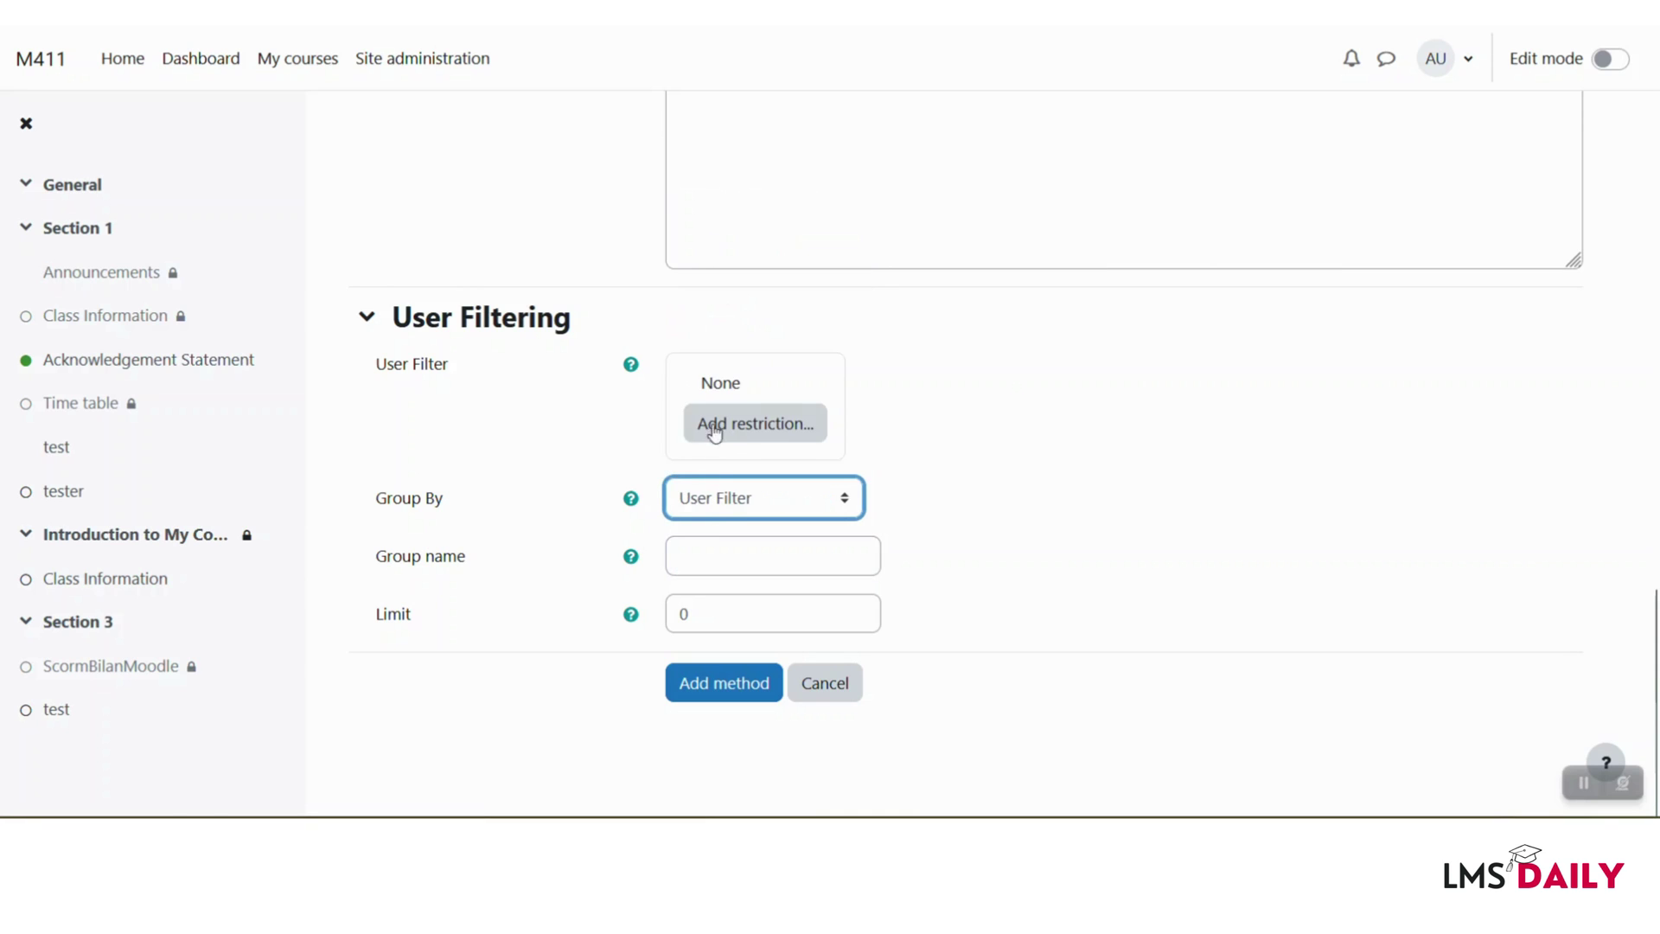
click(717, 512)
click(717, 298)
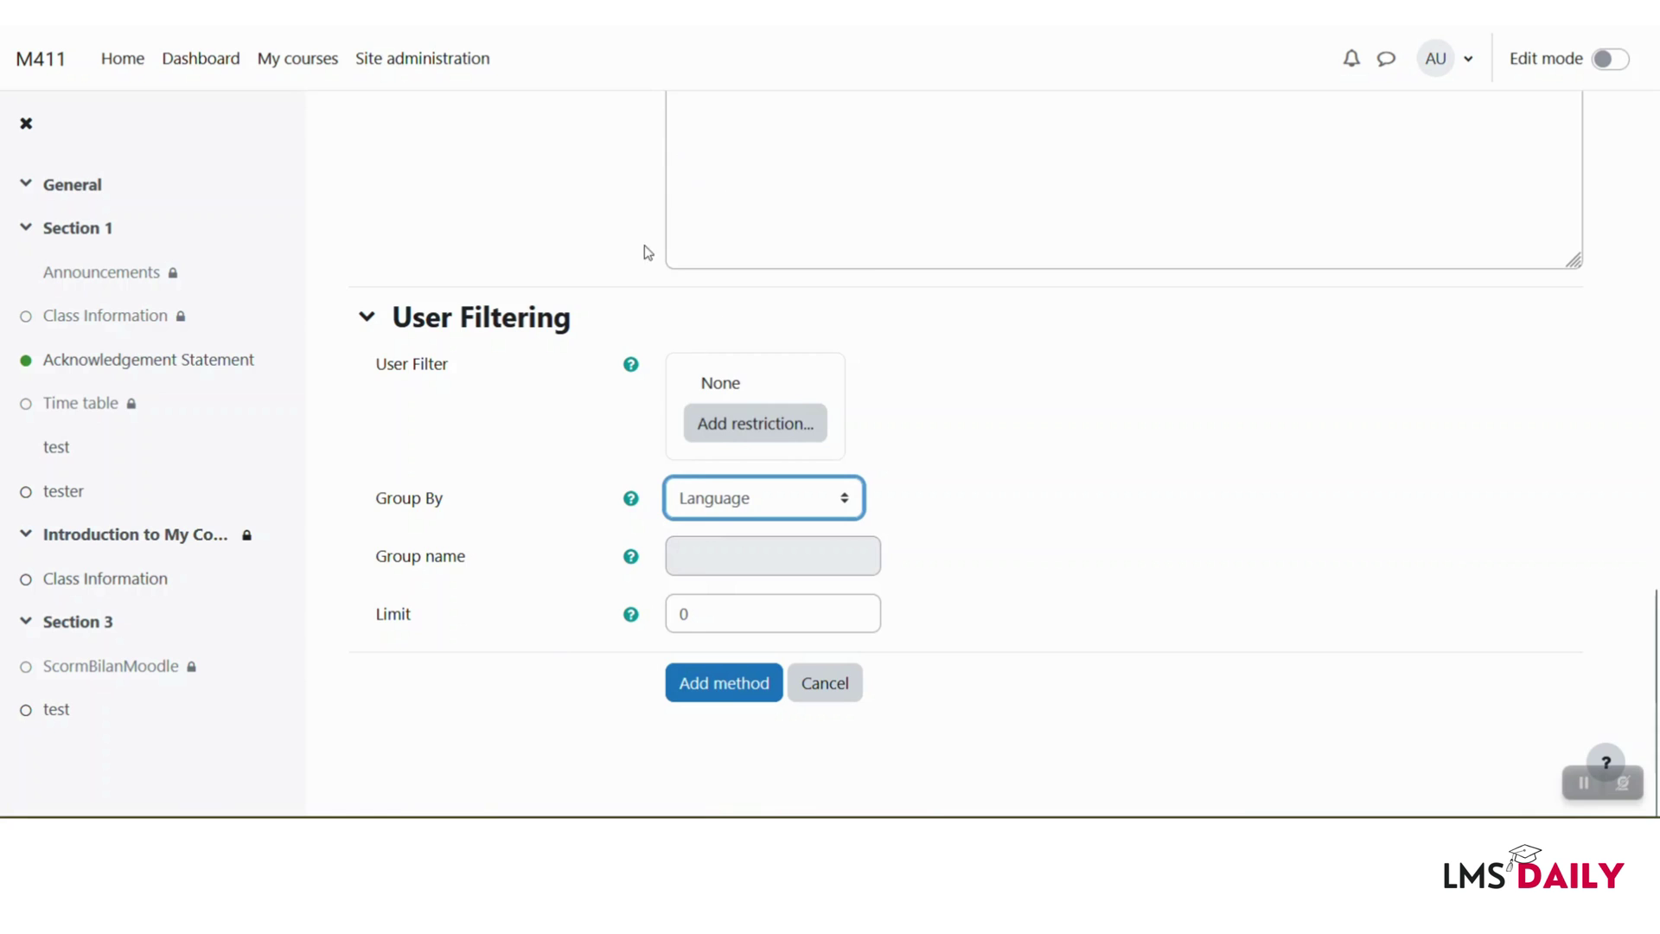
Step: Add the Auto Enrol method to English Literature with these settings
scroll(642, 391, up, 12)
scroll(641, 390, down, 7)
scroll(642, 391, down, 5)
click(715, 683)
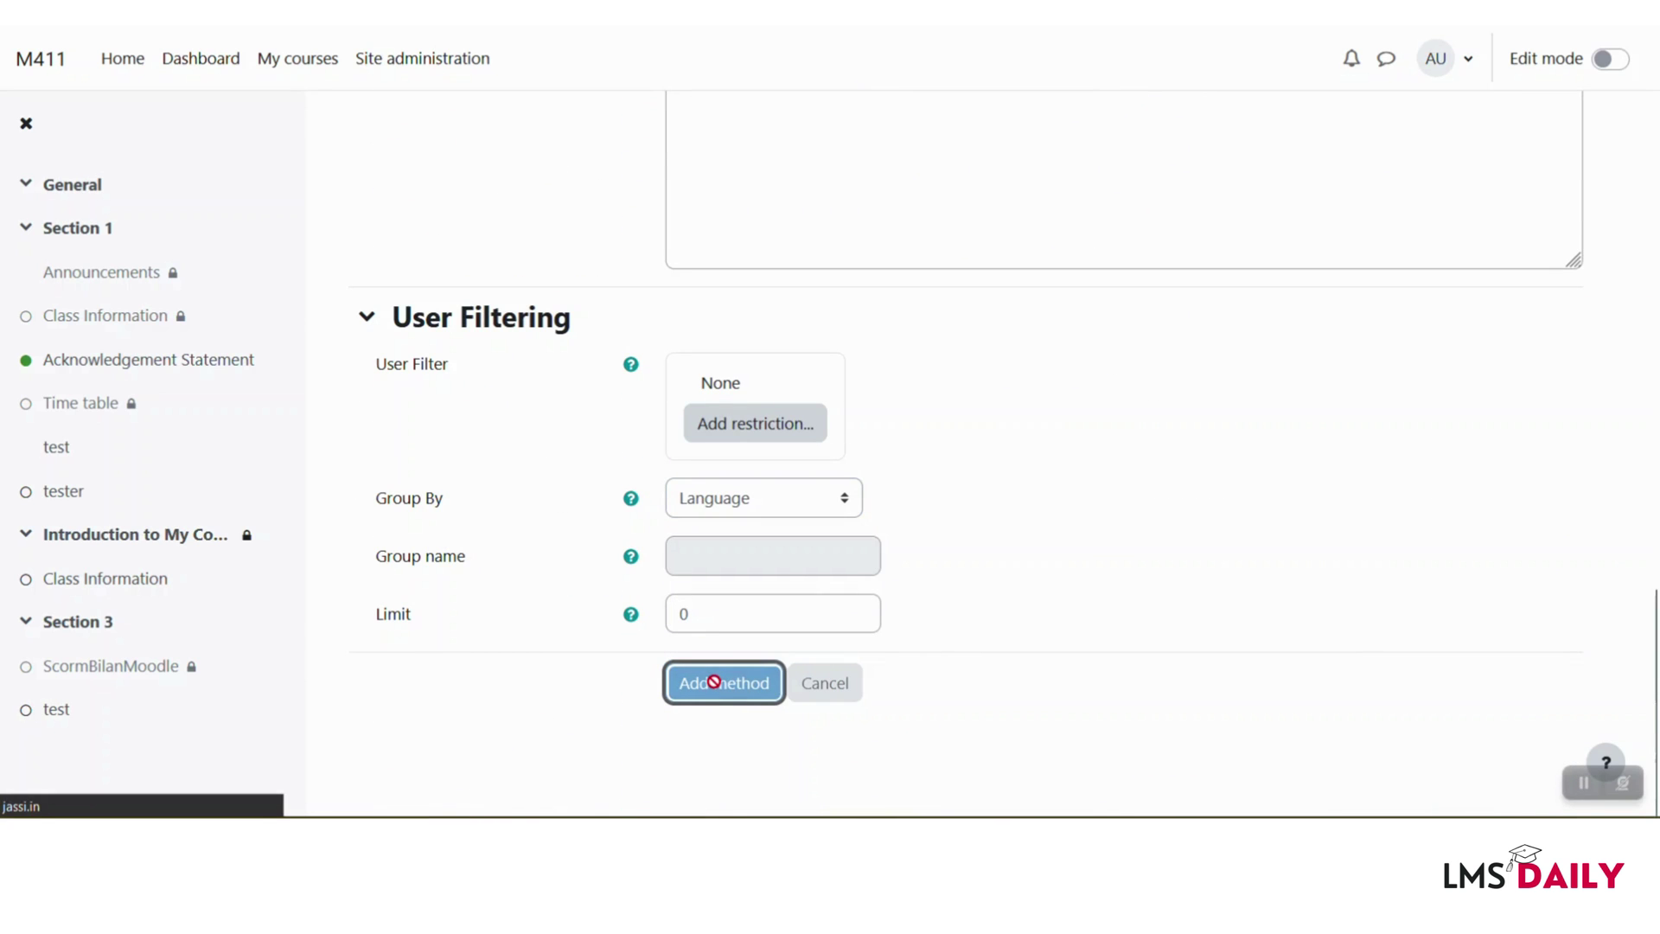